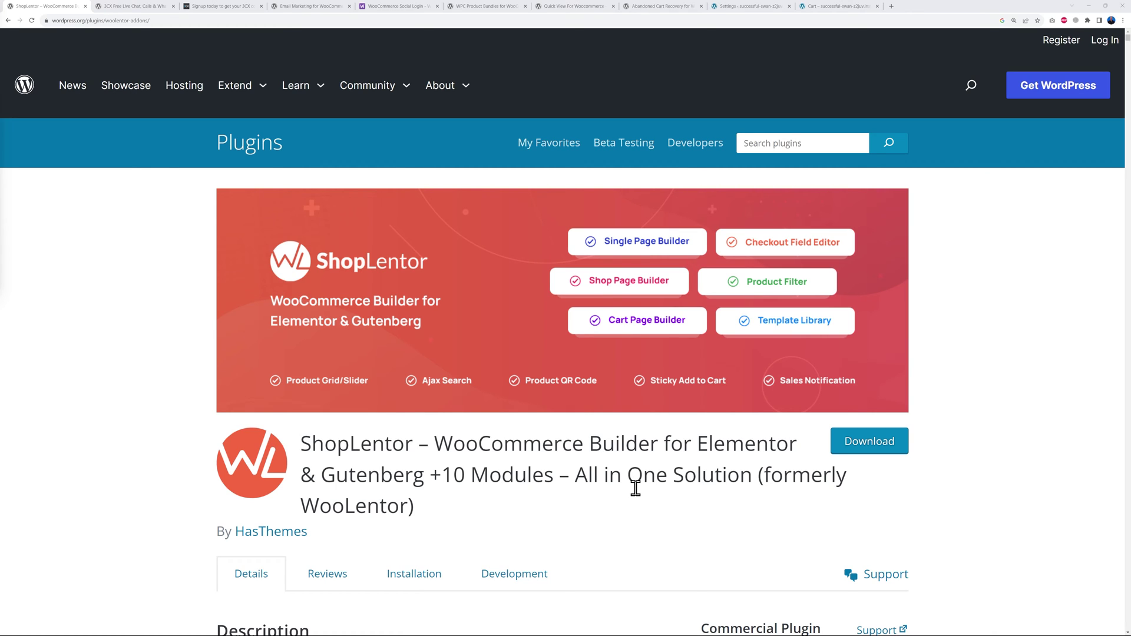
# Step: Proceed from the Hand Made Pottery cart to the standard checkout page and scroll through its form
pyautogui.click(839, 6)
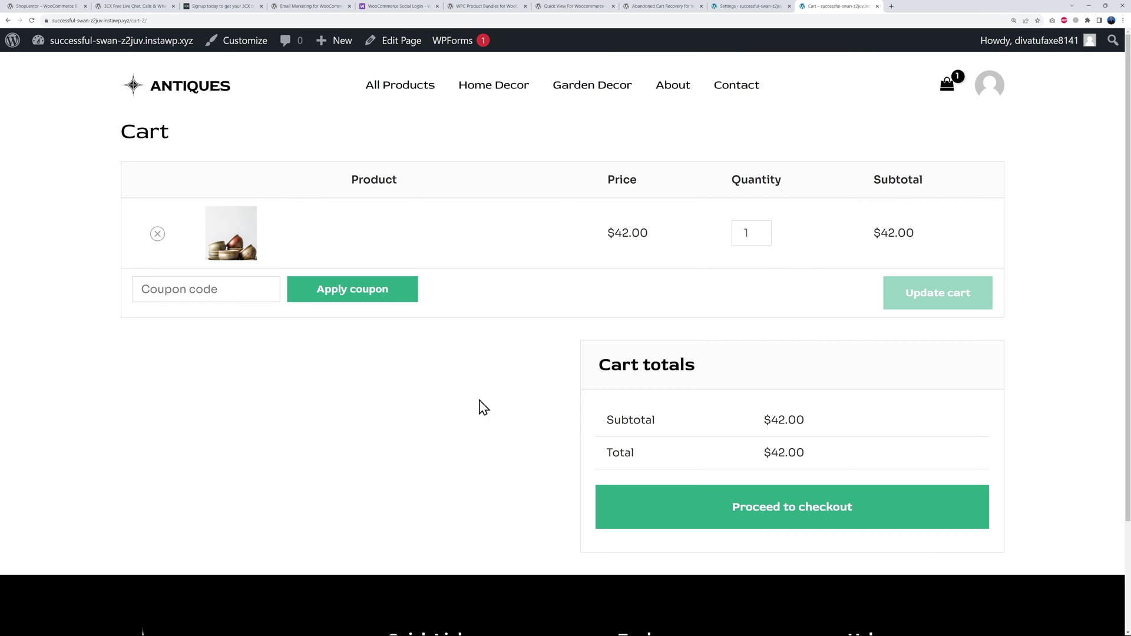
pyautogui.click(781, 517)
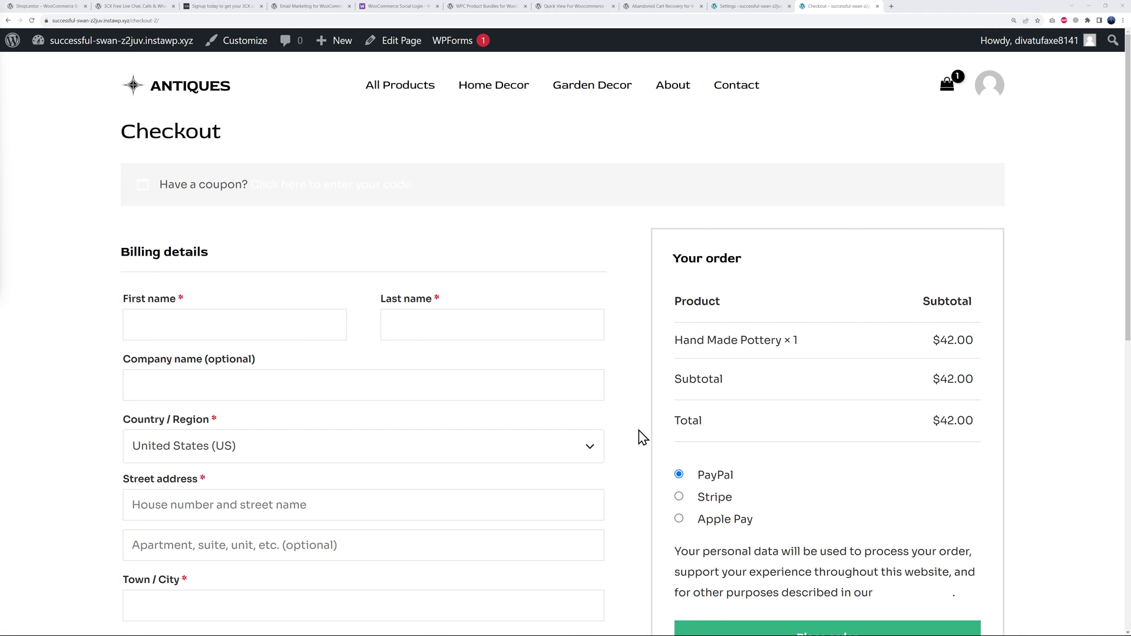
pyautogui.scroll(-3, 642, 437)
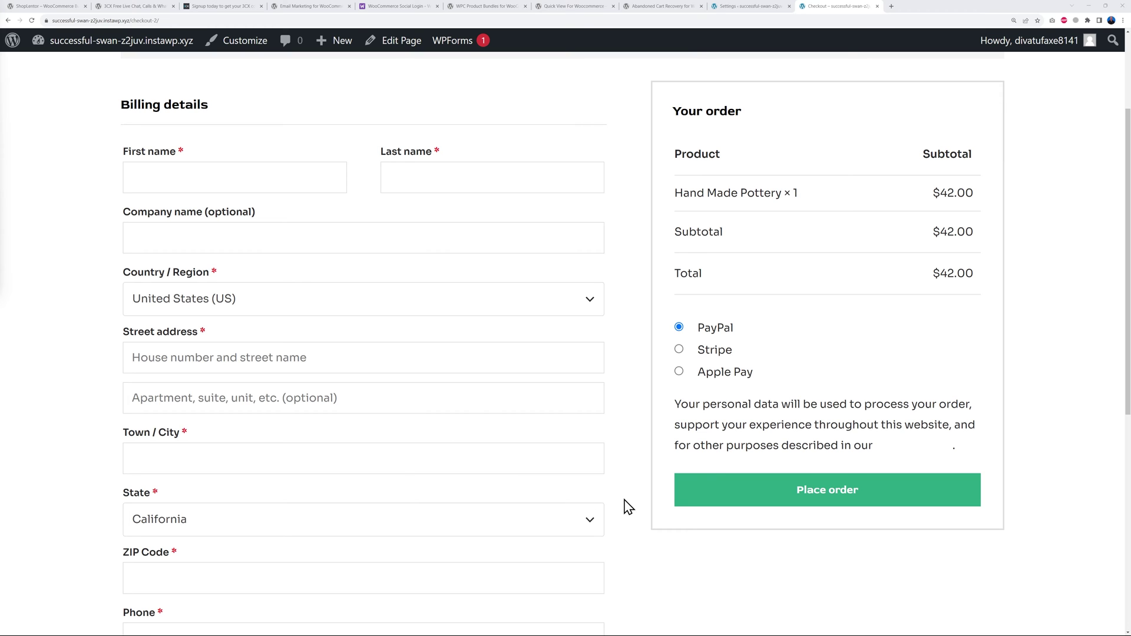
pyautogui.scroll(-2, 628, 507)
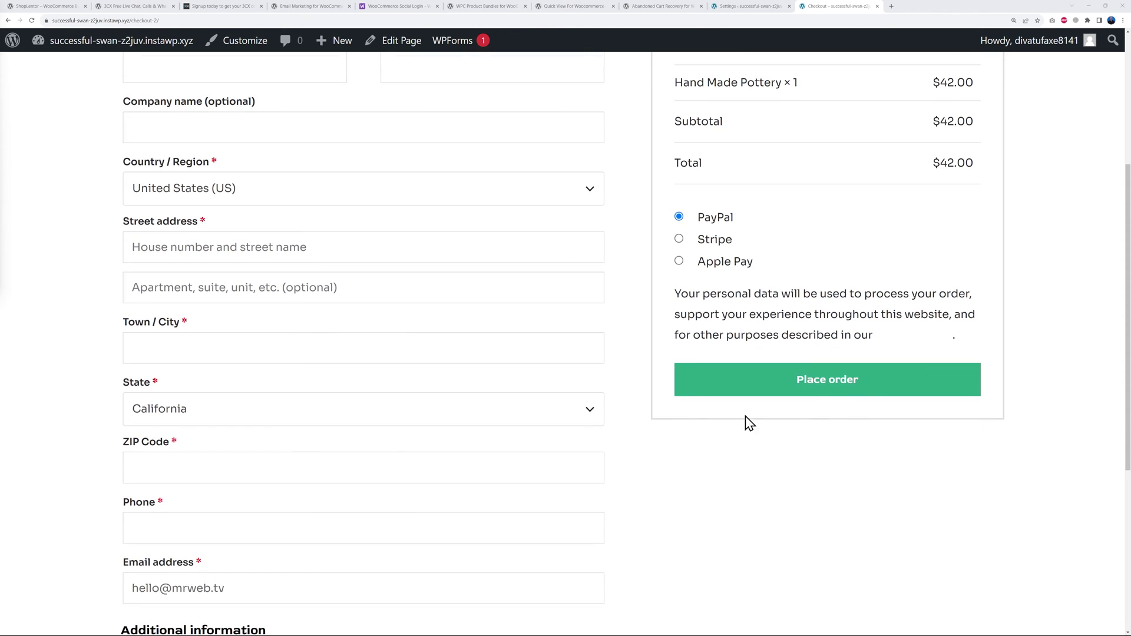
pyautogui.scroll(-1, 760, 433)
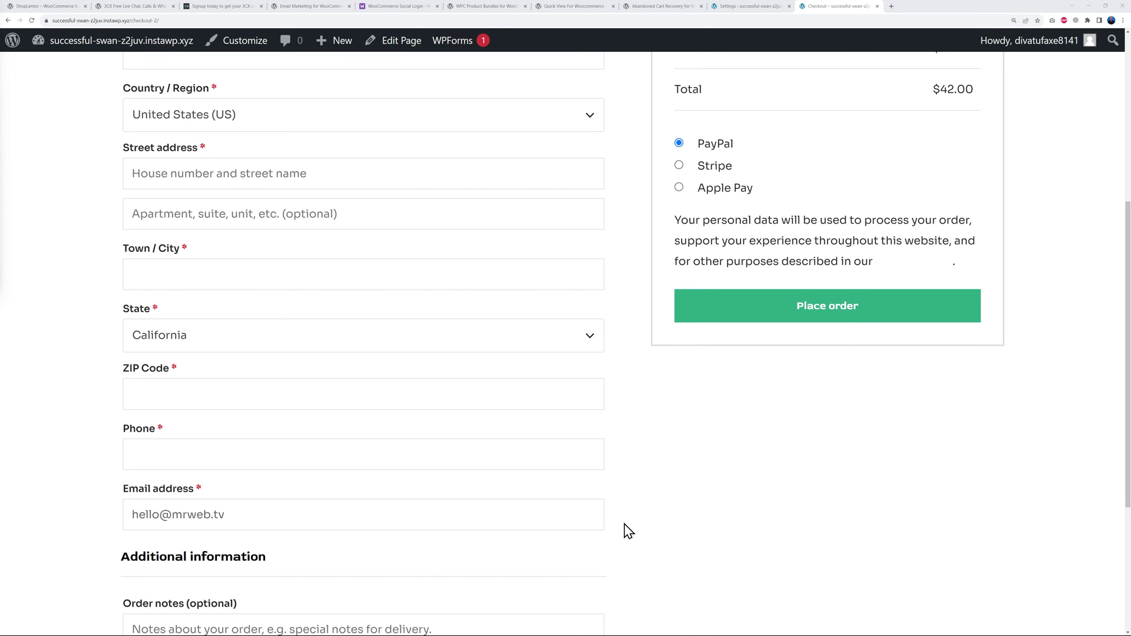
pyautogui.scroll(3, 628, 530)
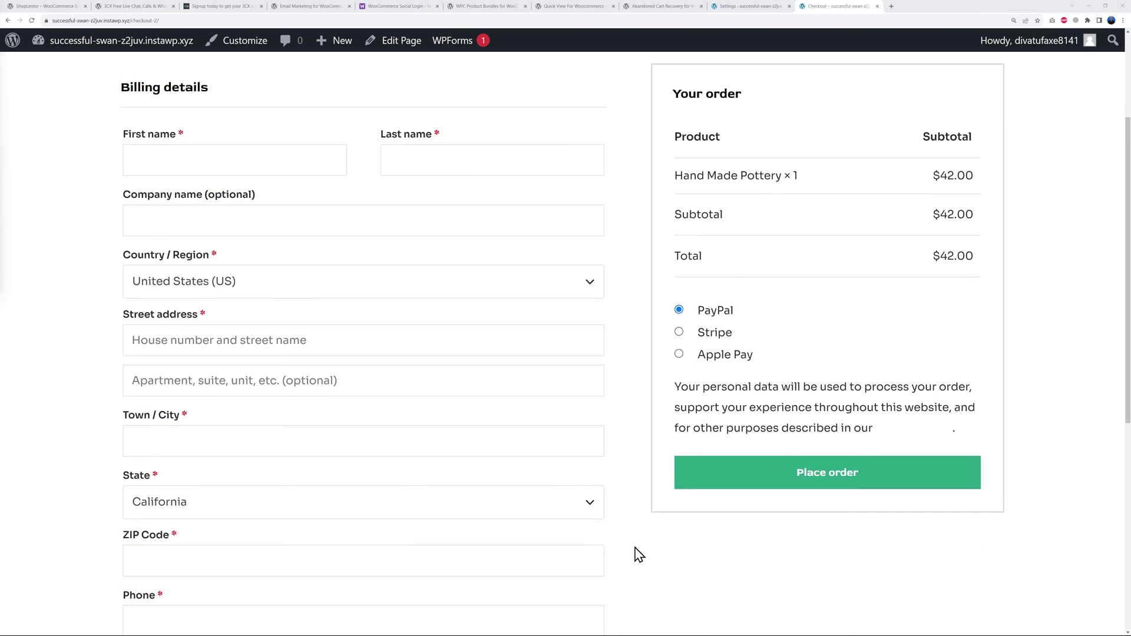
pyautogui.scroll(1, 633, 530)
pyautogui.scroll(1, 644, 536)
pyautogui.scroll(1, 644, 537)
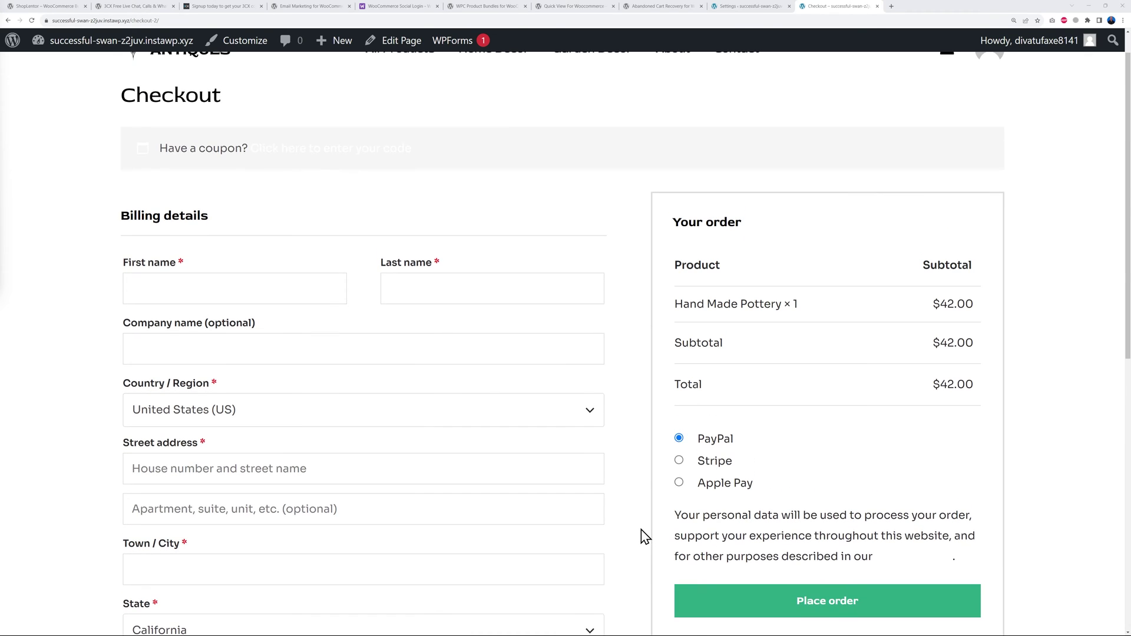
pyautogui.scroll(1, 639, 522)
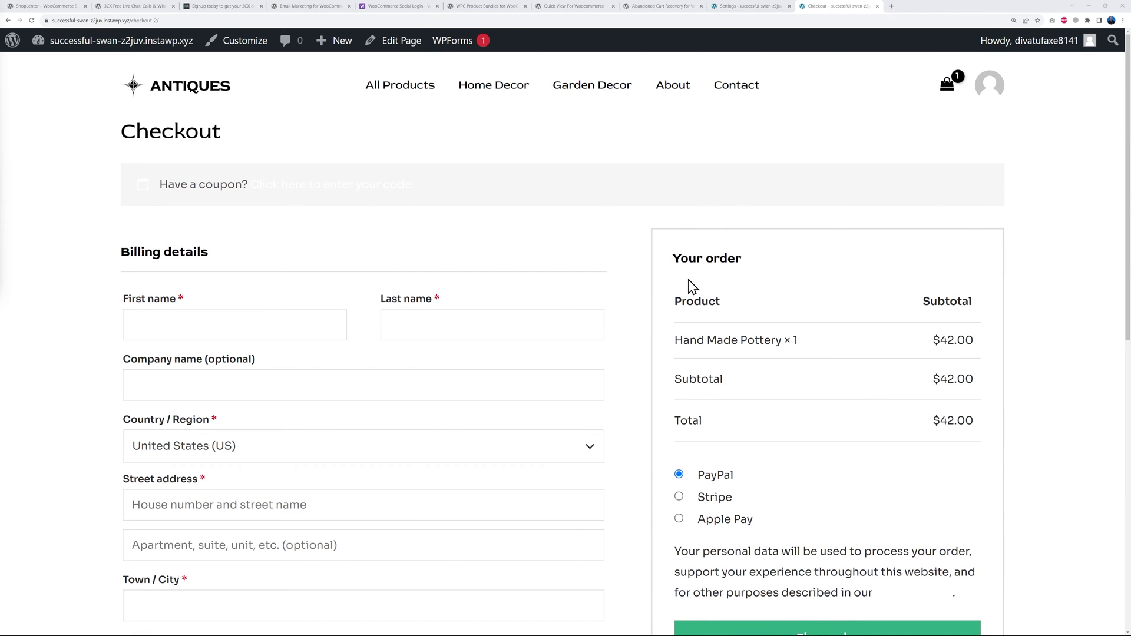
pyautogui.click(753, 13)
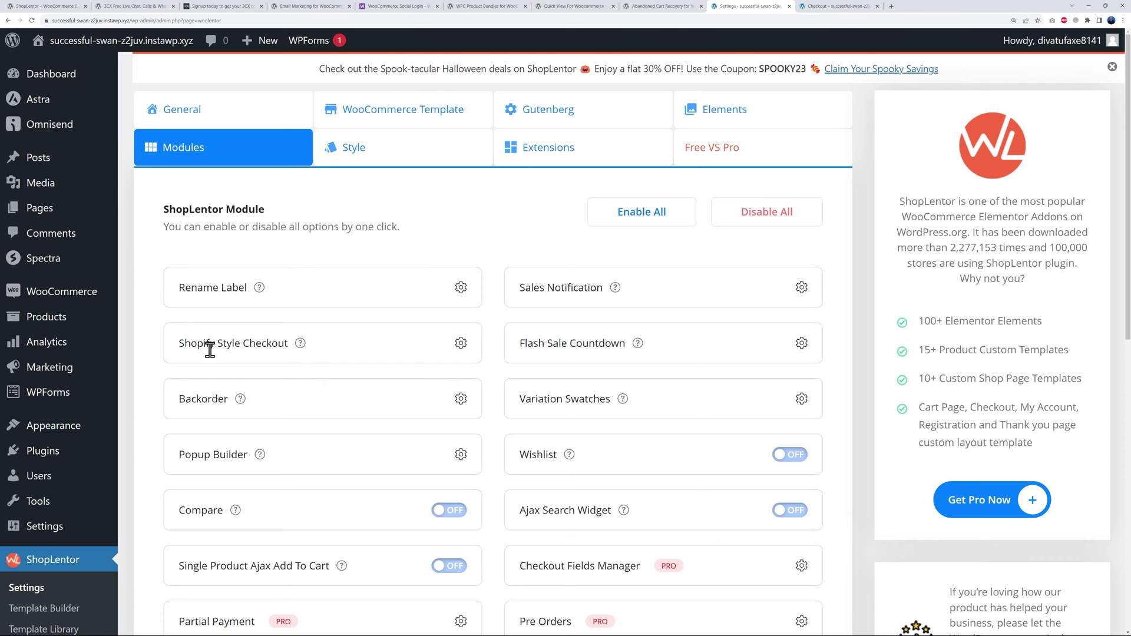
# Step: Enable ShopLentor's Shopify Style Checkout module, save it, and reload the store's checkout page
pyautogui.click(461, 343)
pyautogui.click(636, 124)
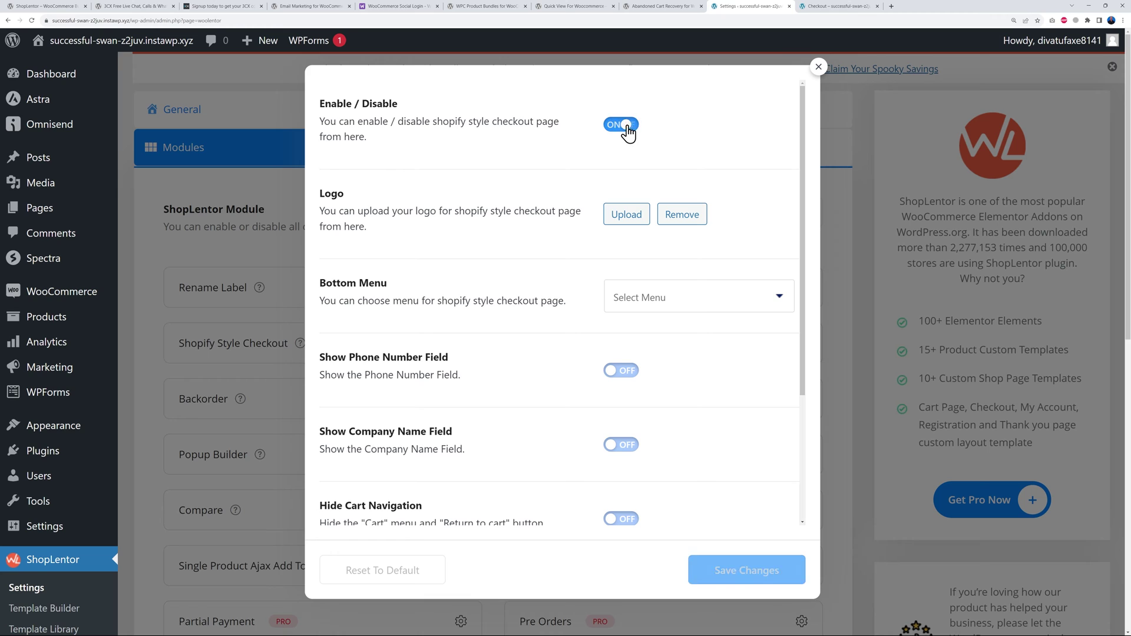
pyautogui.click(733, 576)
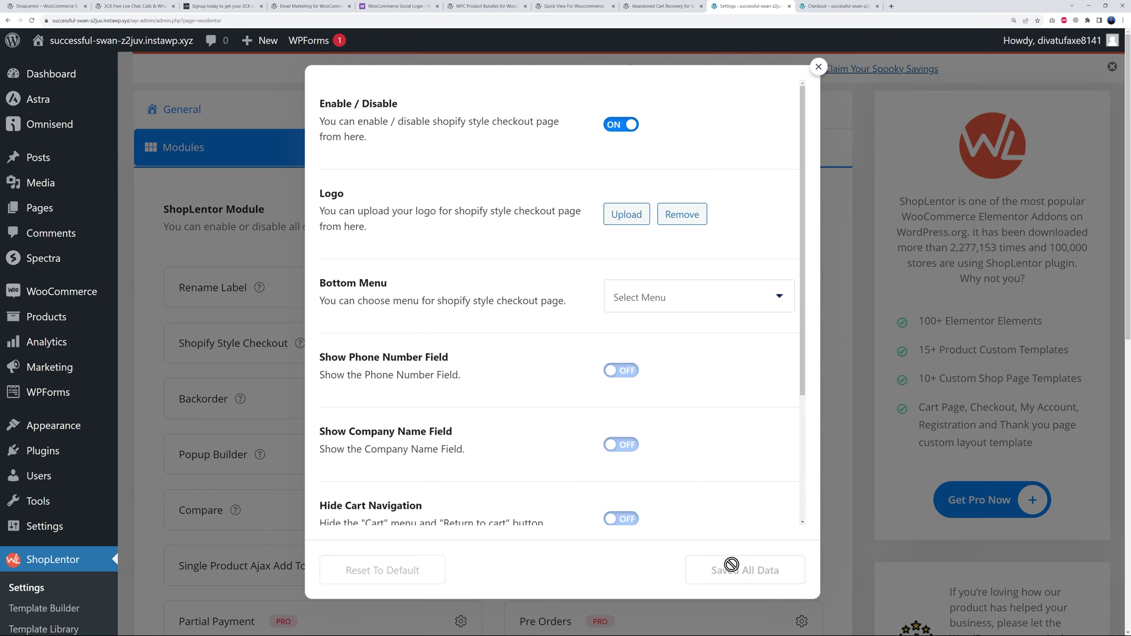
pyautogui.click(849, 7)
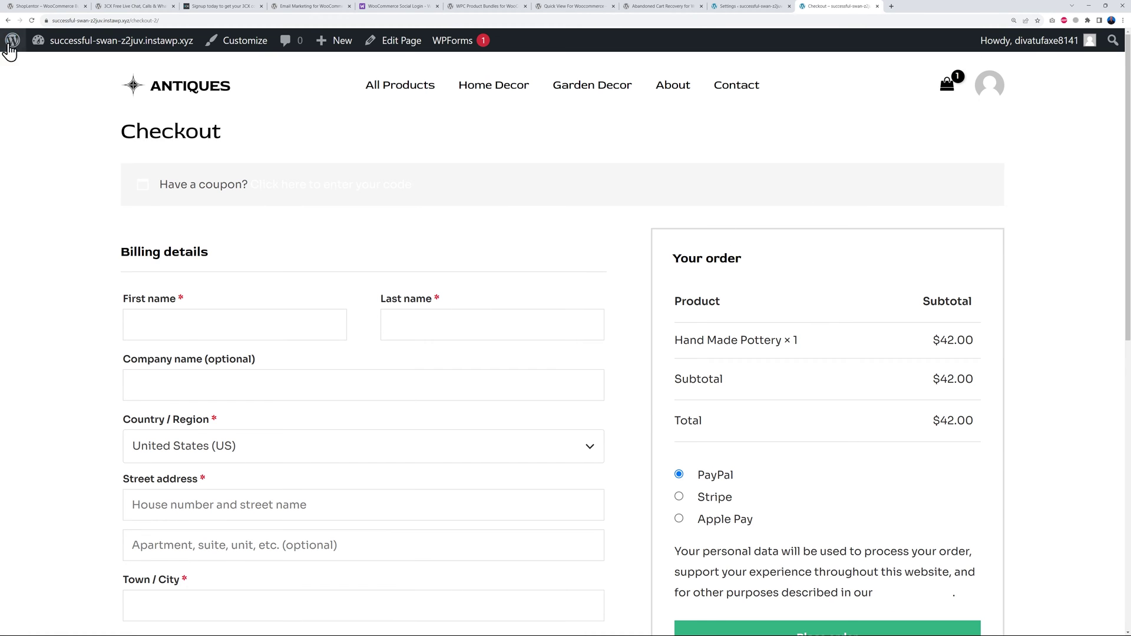
pyautogui.click(32, 20)
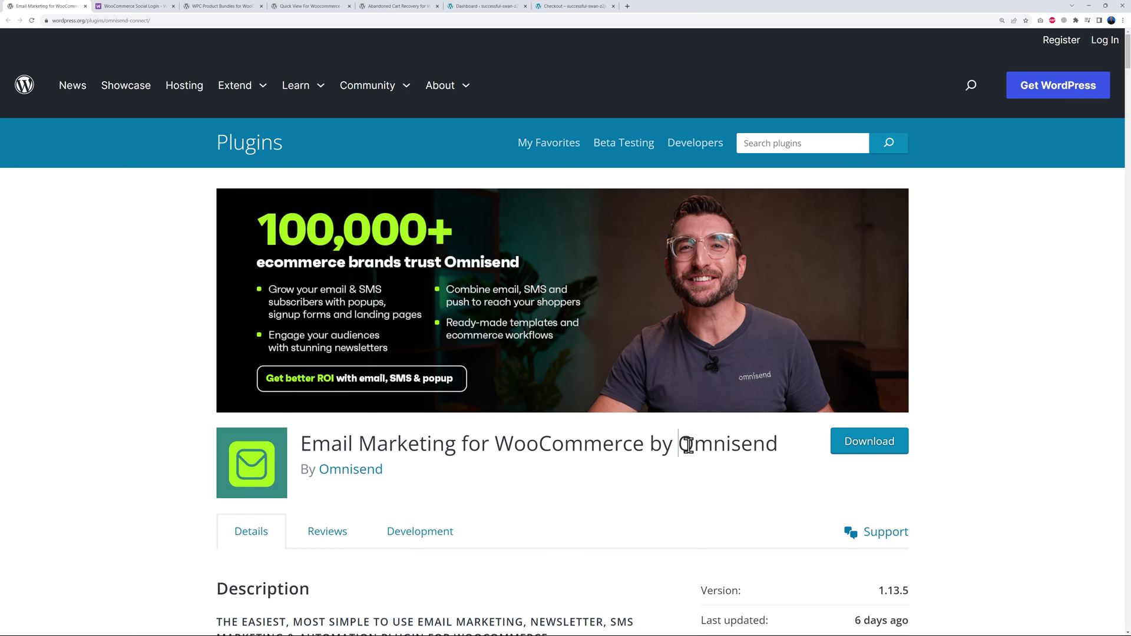
pyautogui.moveTo(688, 445); pyautogui.dragTo(777, 445)
pyautogui.click(662, 485)
pyautogui.scroll(-2, 581, 493)
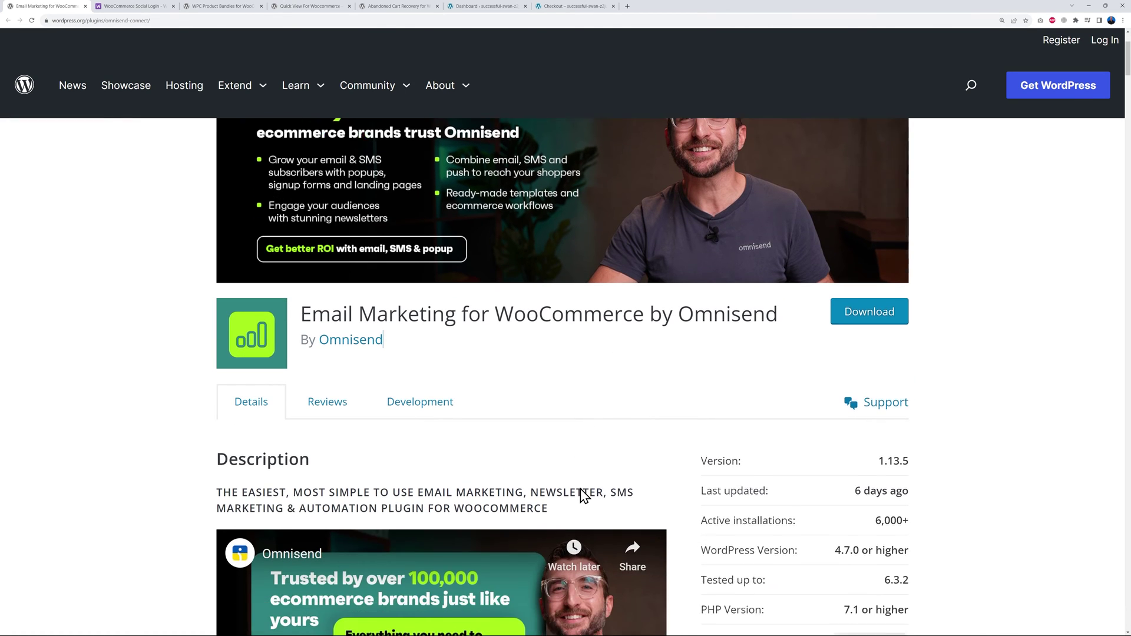
pyautogui.scroll(-1, 584, 495)
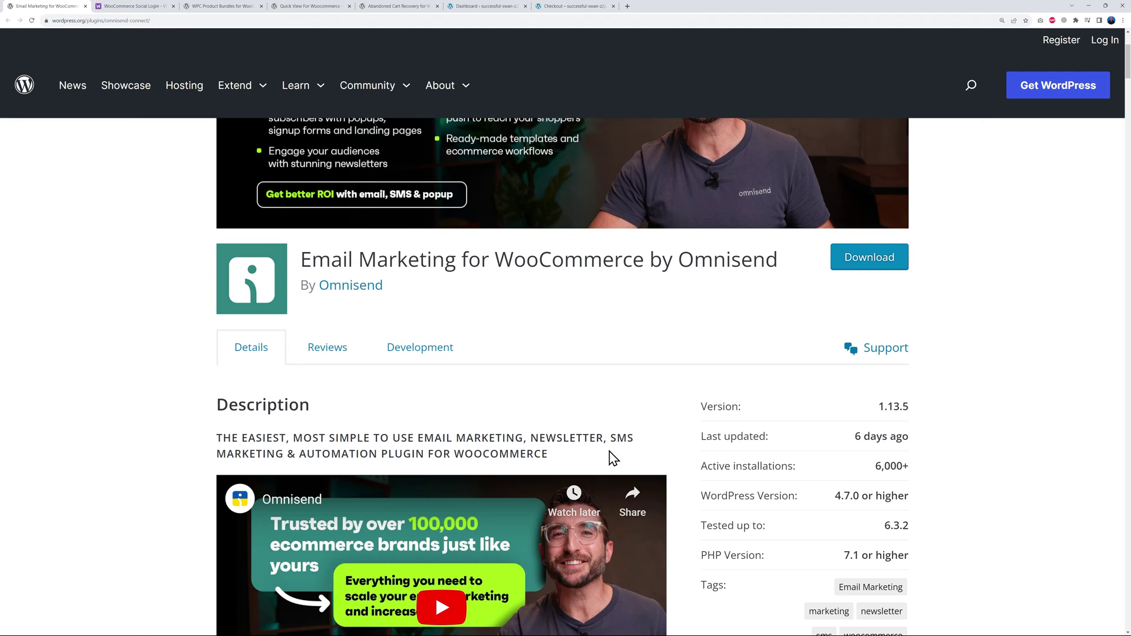
pyautogui.scroll(-5, 687, 434)
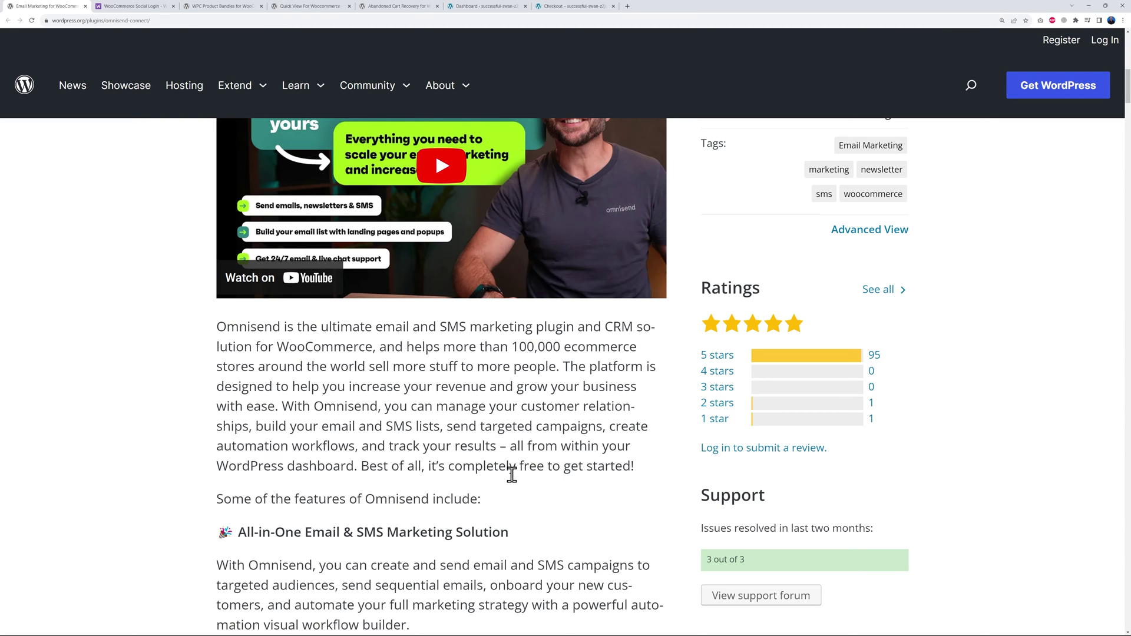
pyautogui.hotkey('ctrl', '6')
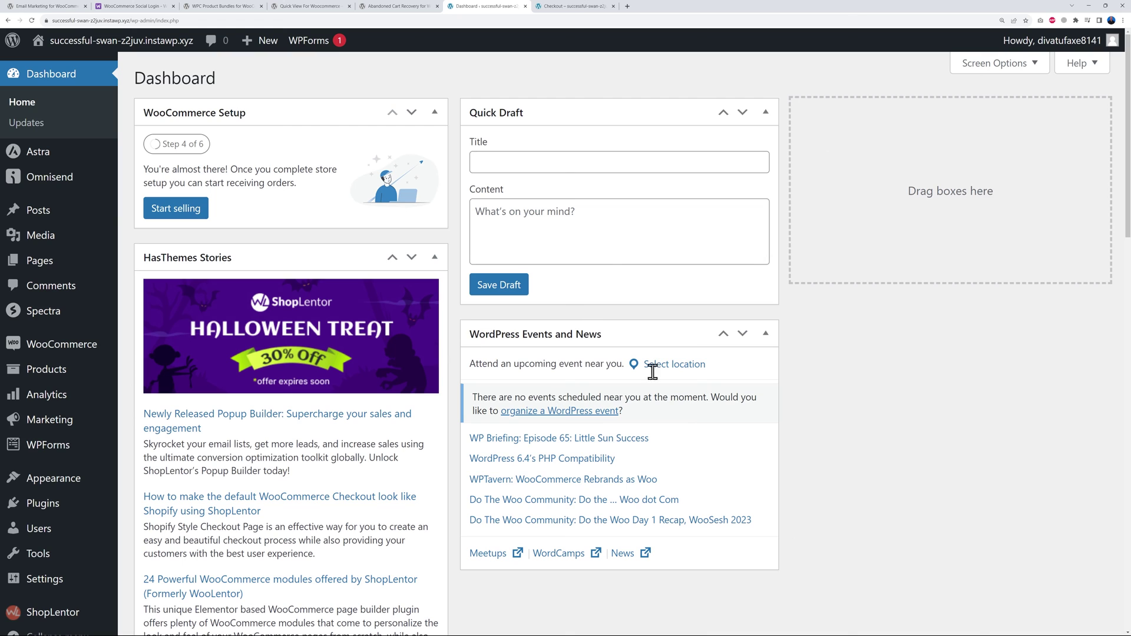
# Step: Go from the dashboard's Omnisend page into the account's Forms and open the multi-step welcome discount form
pyautogui.moveTo(49, 183)
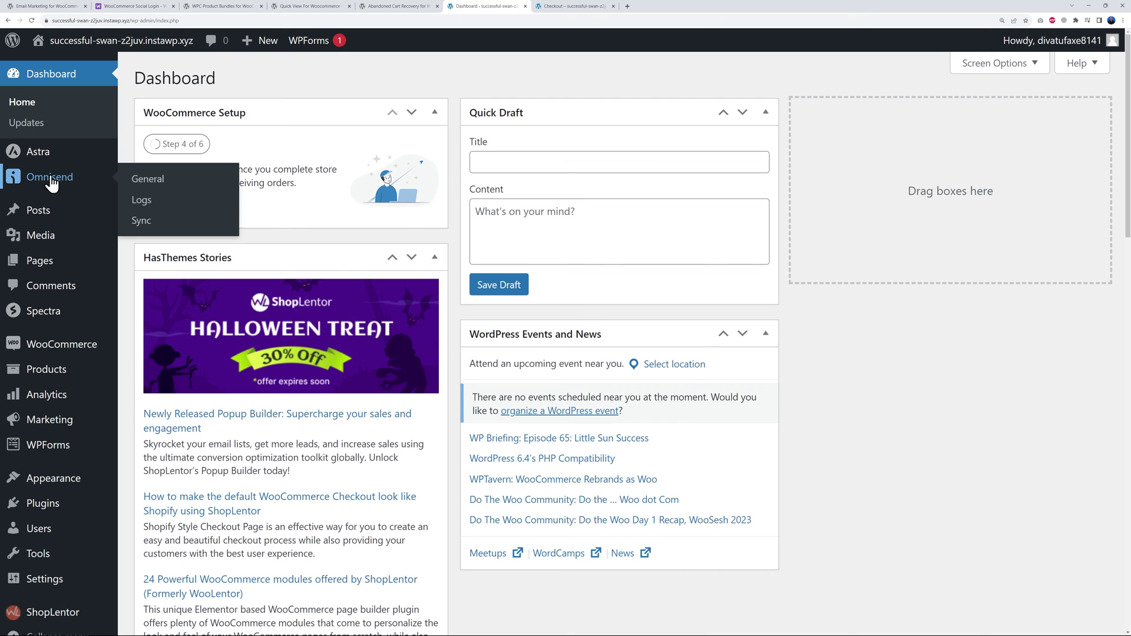
pyautogui.click(50, 187)
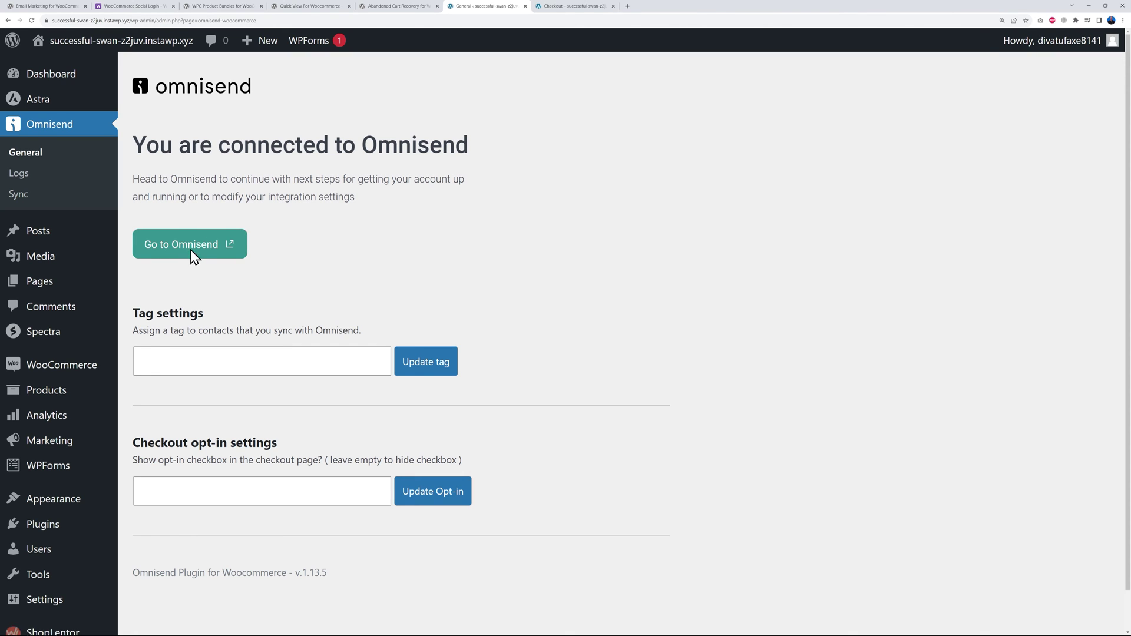
pyautogui.click(192, 252)
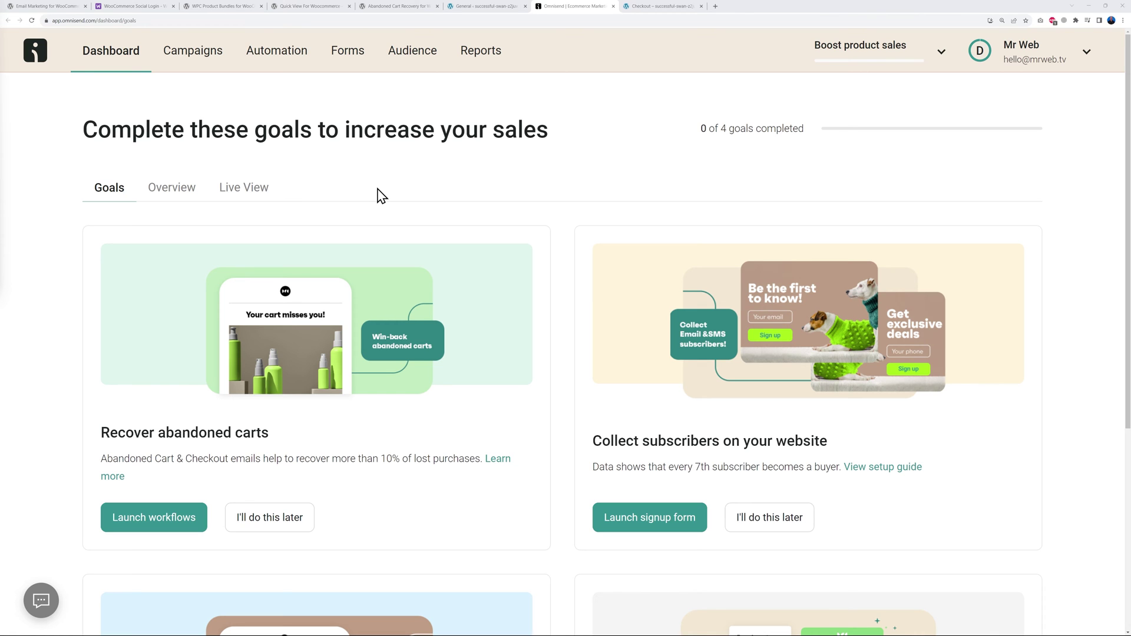
pyautogui.click(361, 59)
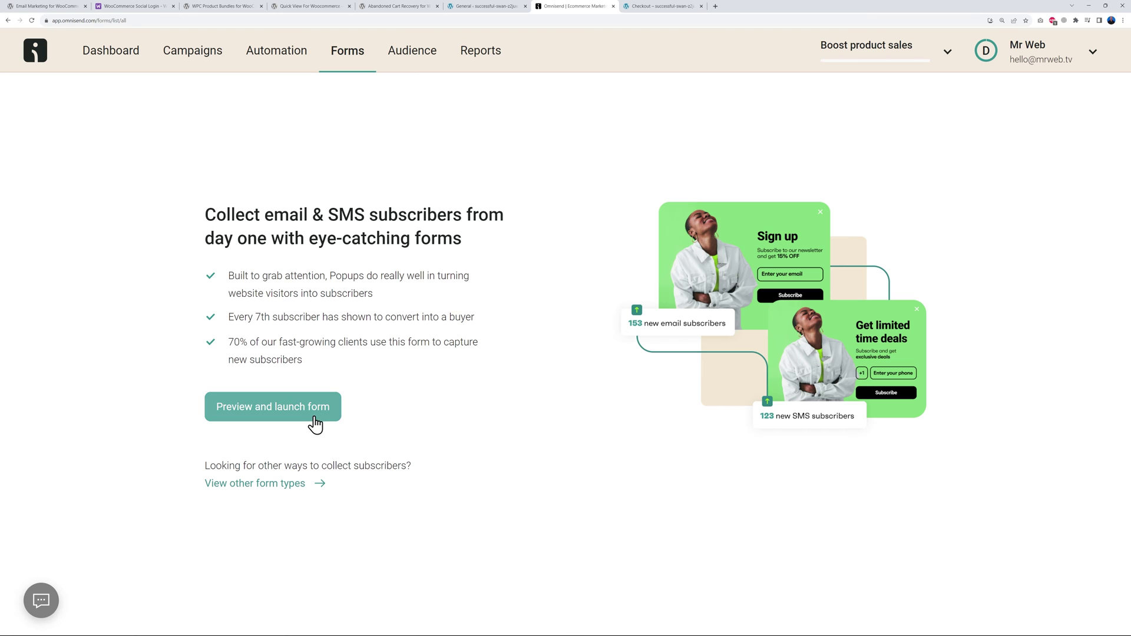
pyautogui.click(312, 418)
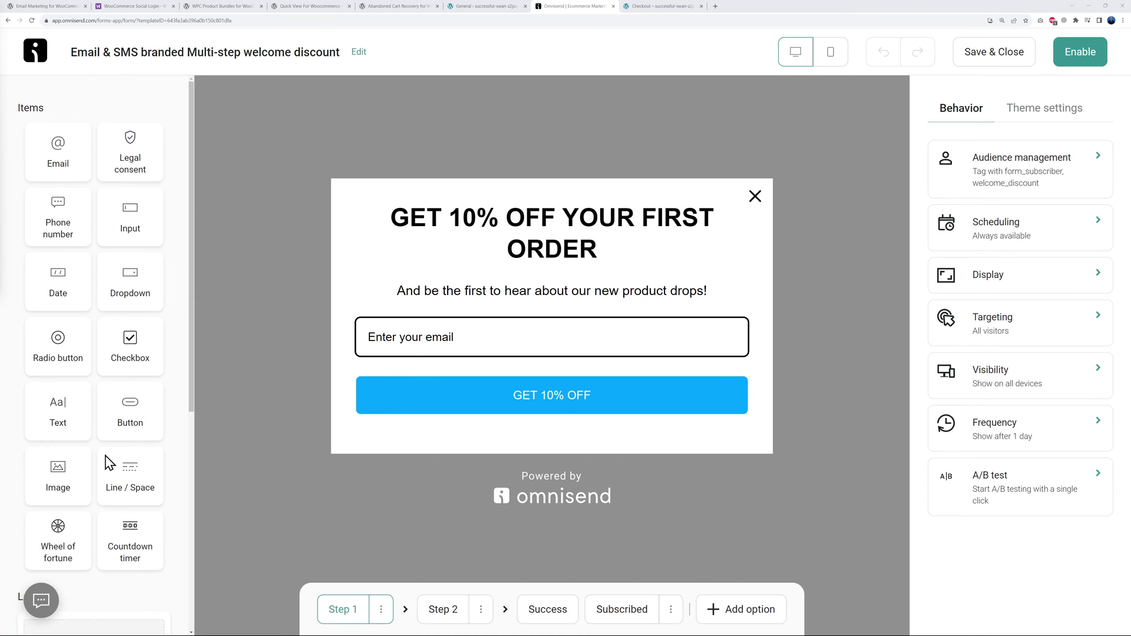
pyautogui.scroll(-2, 170, 442)
pyautogui.scroll(-4, 171, 442)
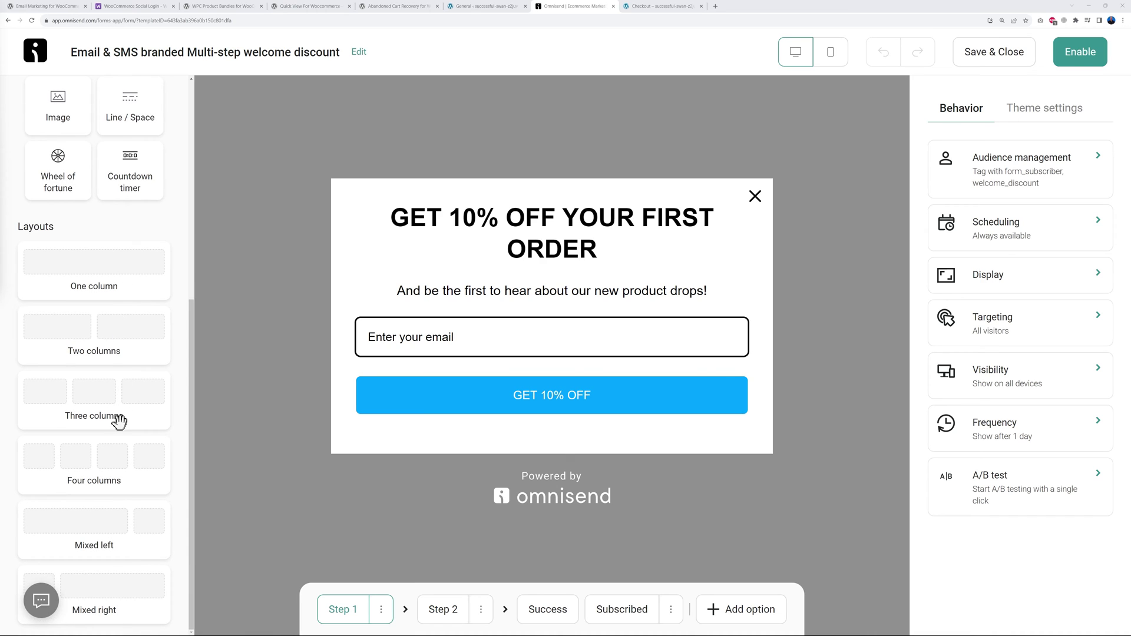
pyautogui.scroll(2, 163, 451)
pyautogui.scroll(4, 162, 450)
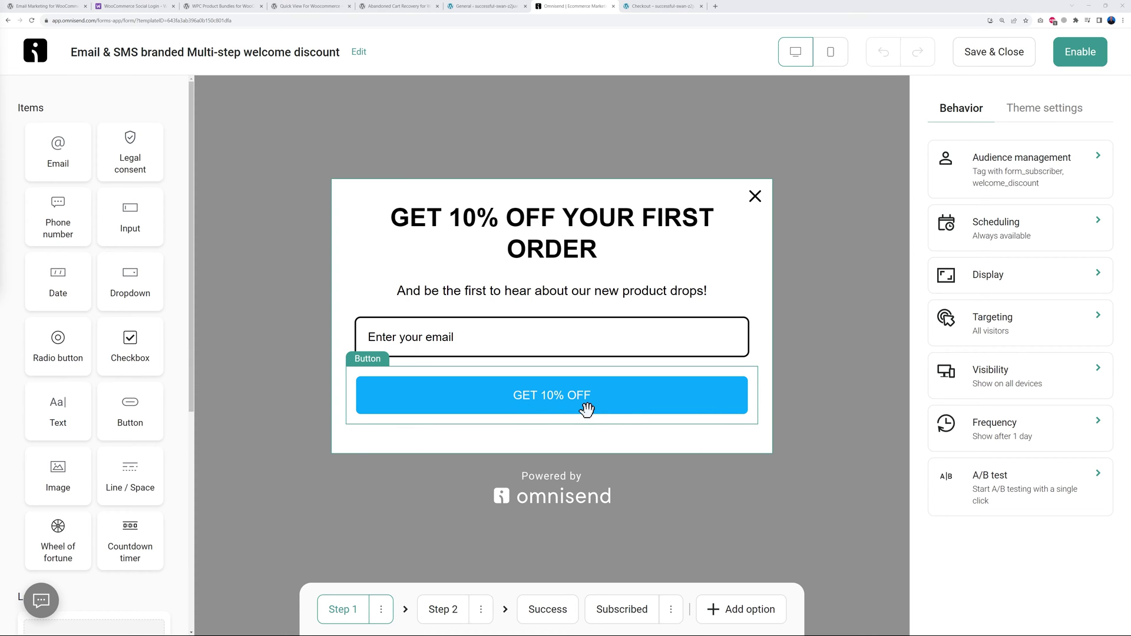
pyautogui.click(442, 611)
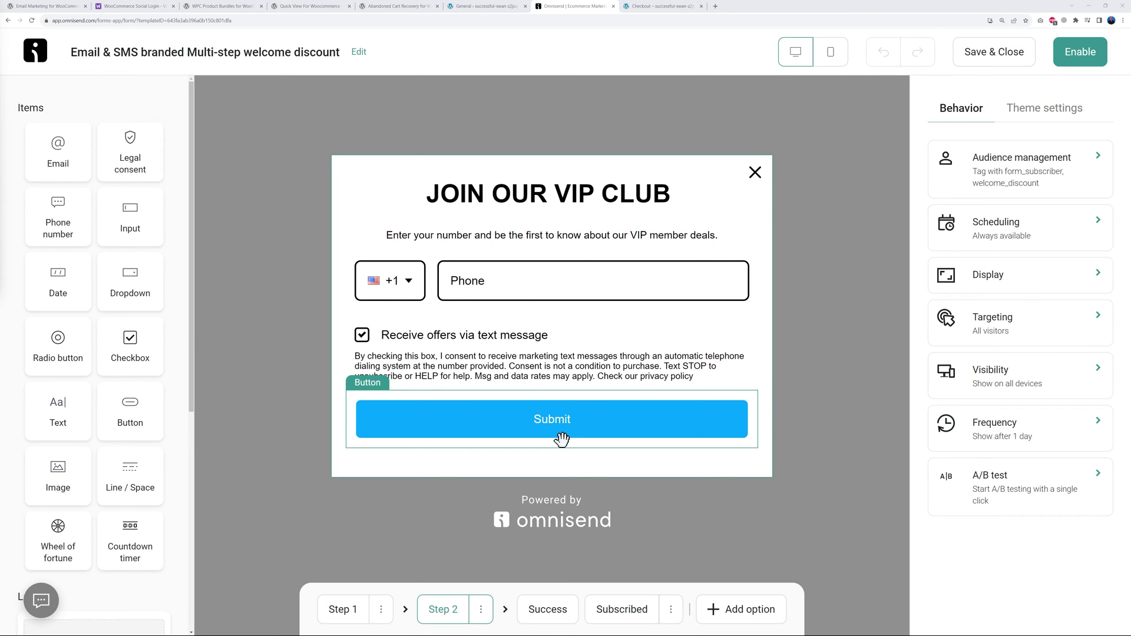
# Step: Preview the form's Success and already-Subscribed screens, then start an A/B test for the form
pyautogui.click(548, 611)
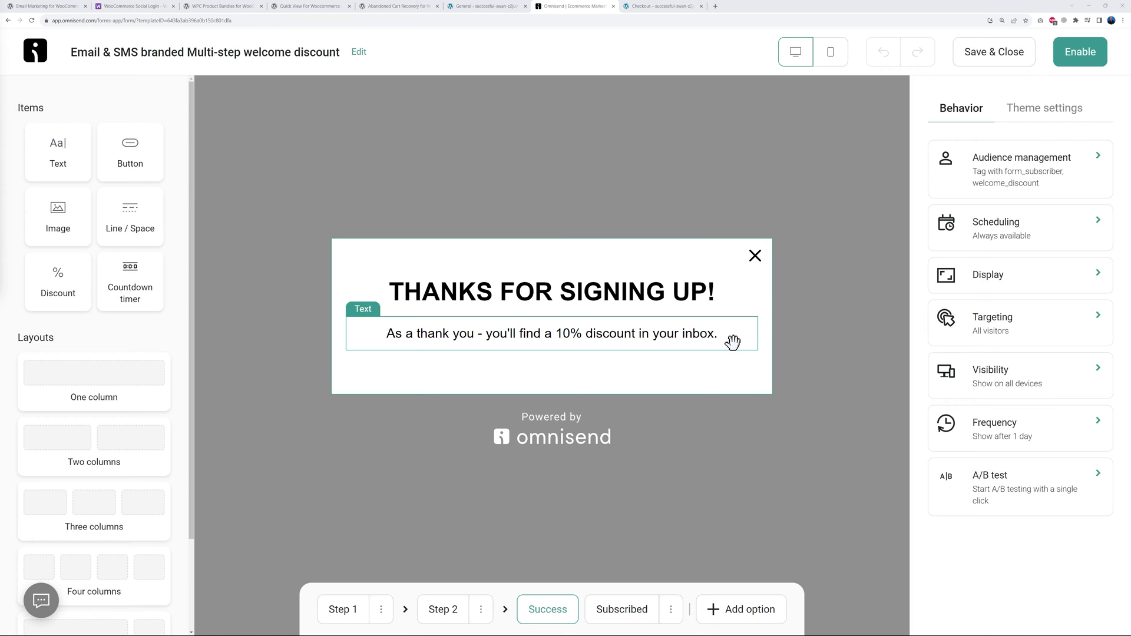
pyautogui.click(622, 615)
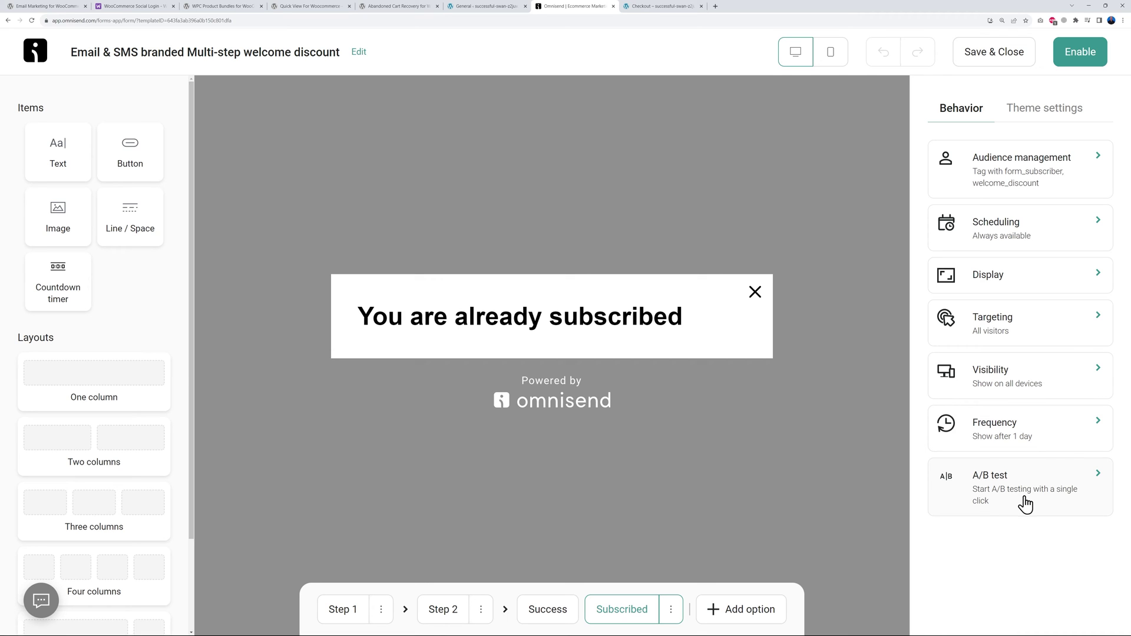
pyautogui.click(1046, 495)
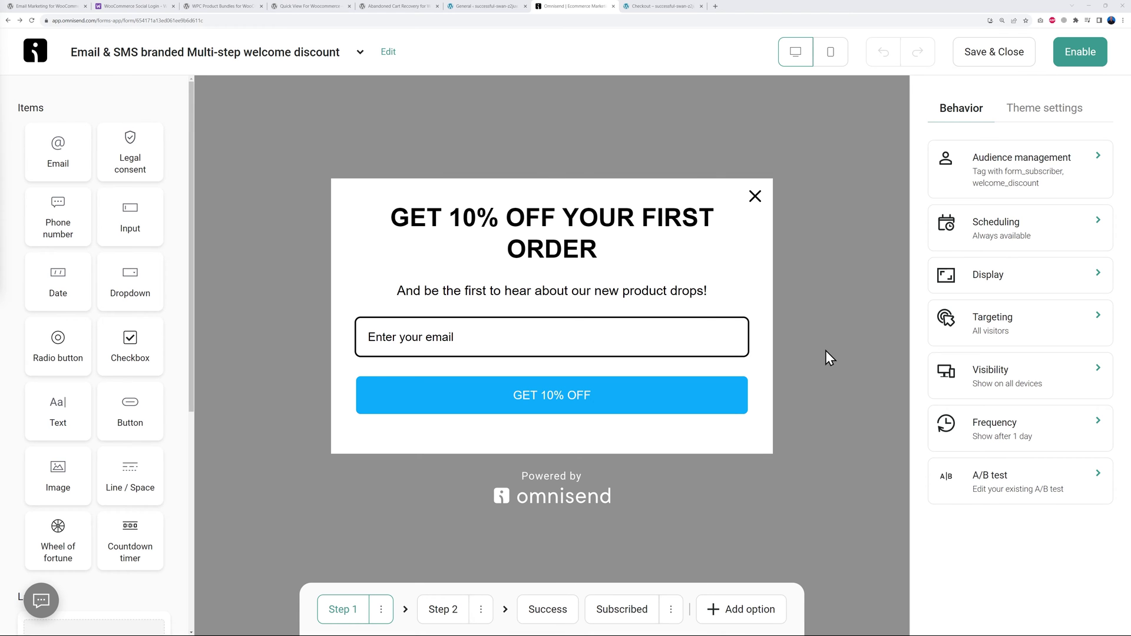
# Step: Review the popup's targeting settings and preview it on mobile and desktop
pyautogui.click(1002, 337)
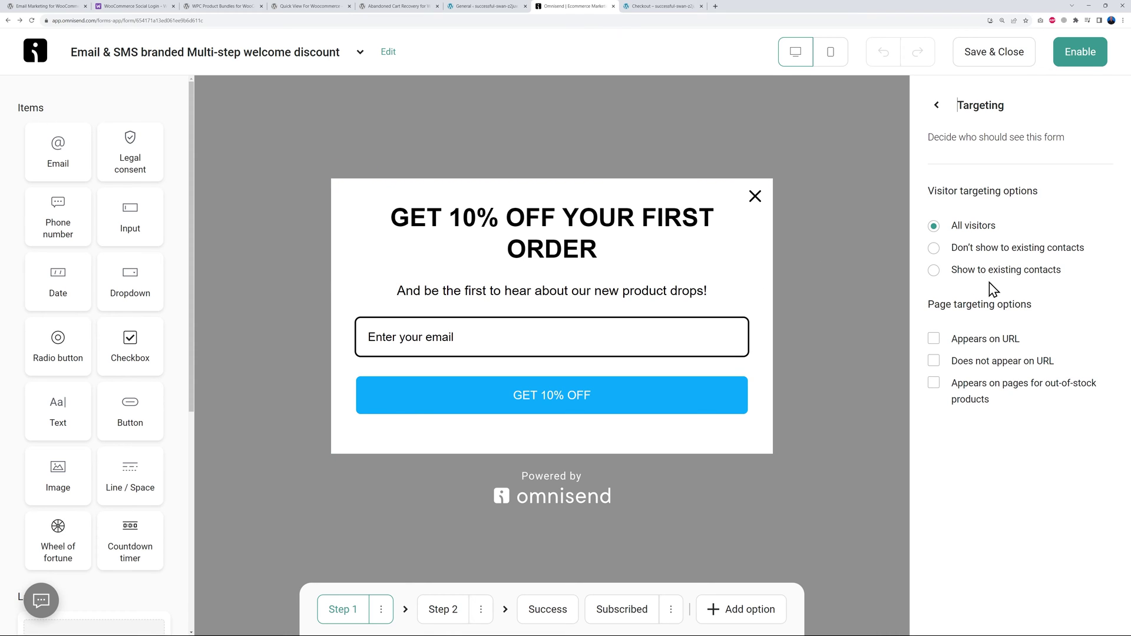
pyautogui.click(937, 105)
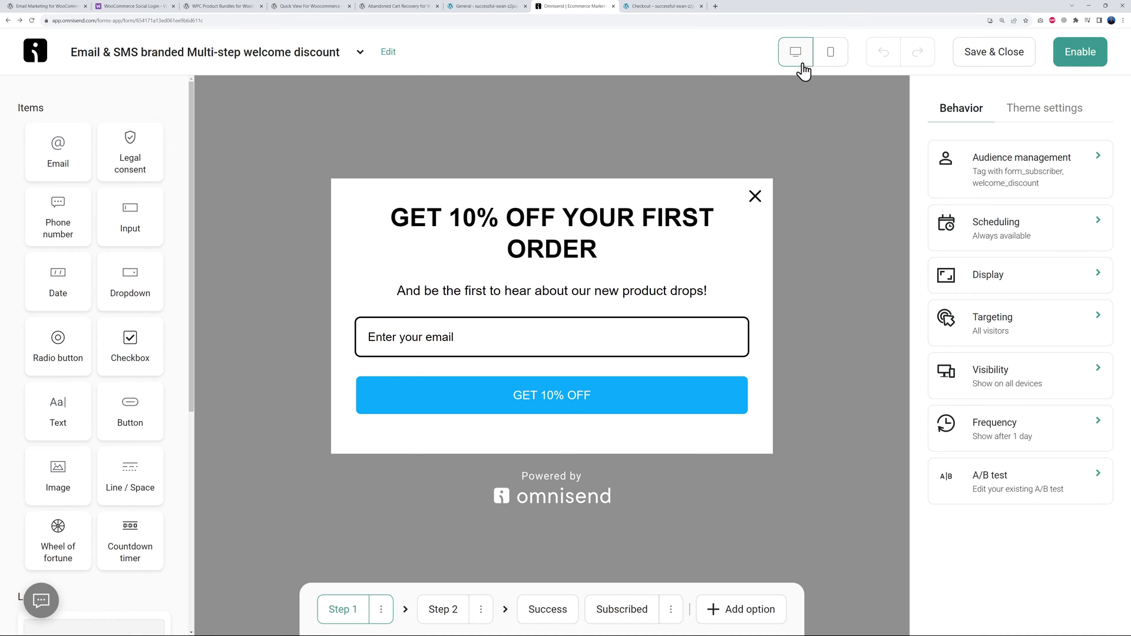
pyautogui.click(831, 55)
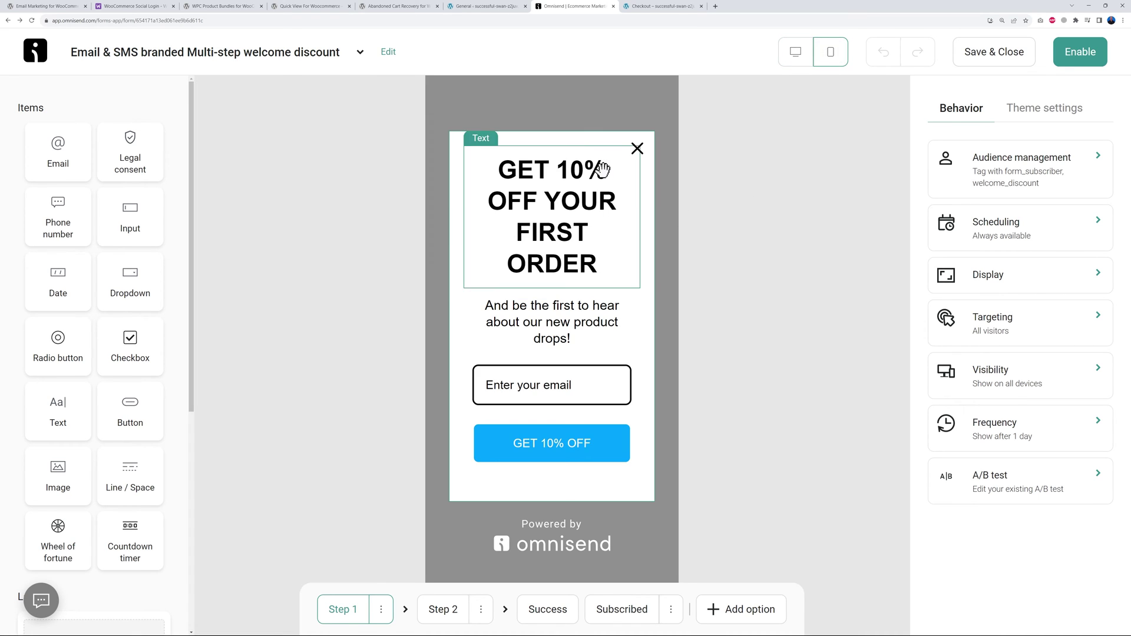
pyautogui.click(795, 61)
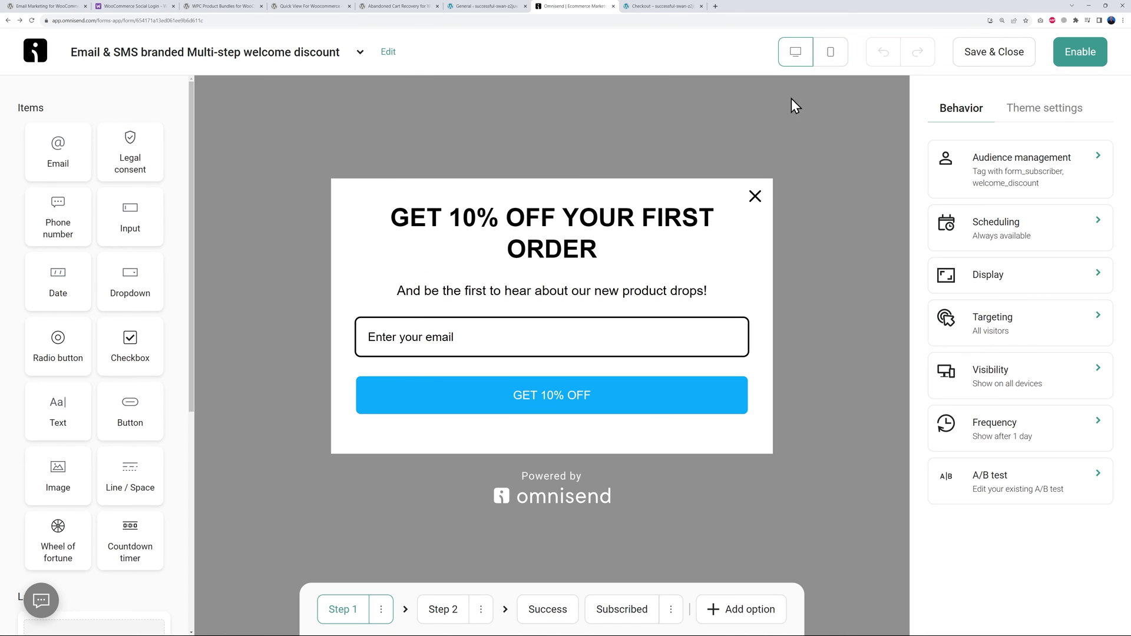
# Step: Keep the popup's visibility on All devices and save and close the form
pyautogui.click(1009, 380)
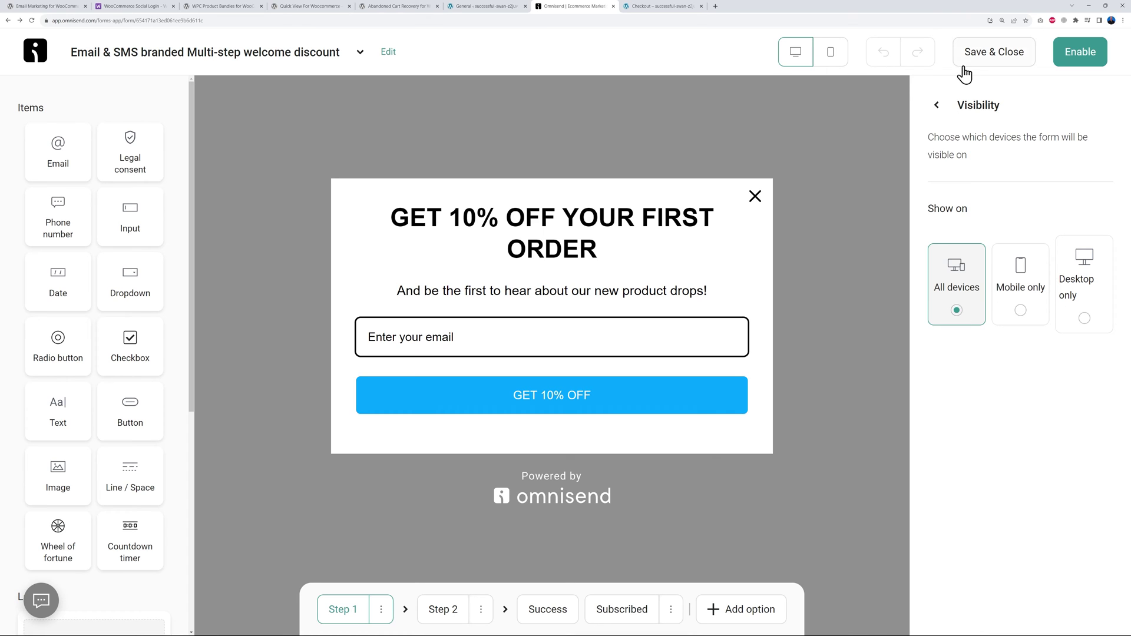
pyautogui.click(937, 105)
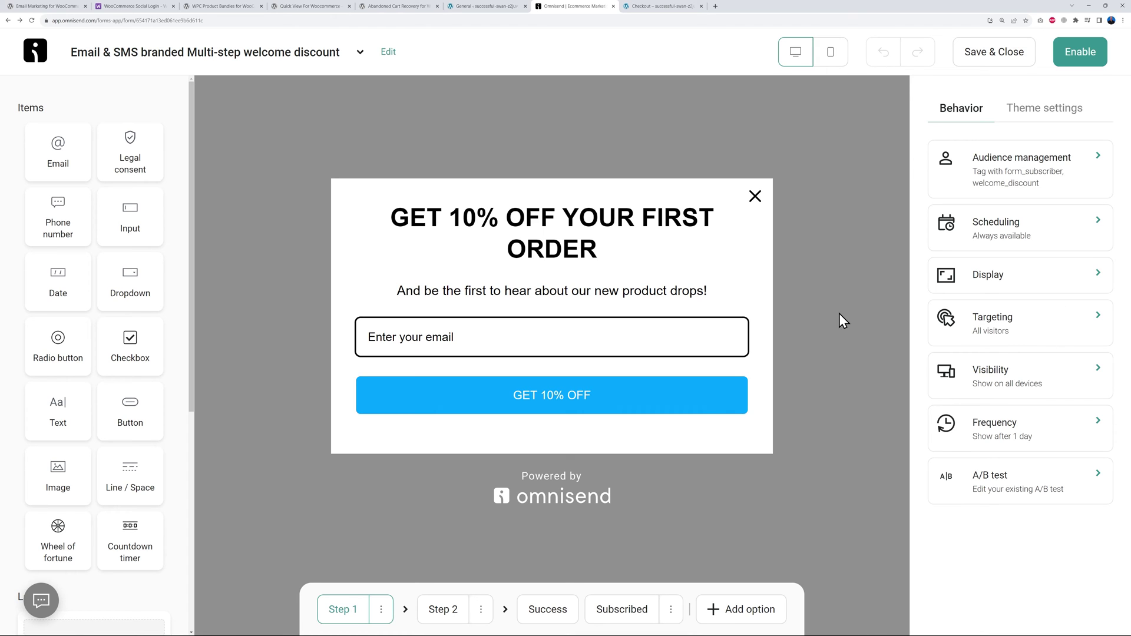
pyautogui.click(993, 63)
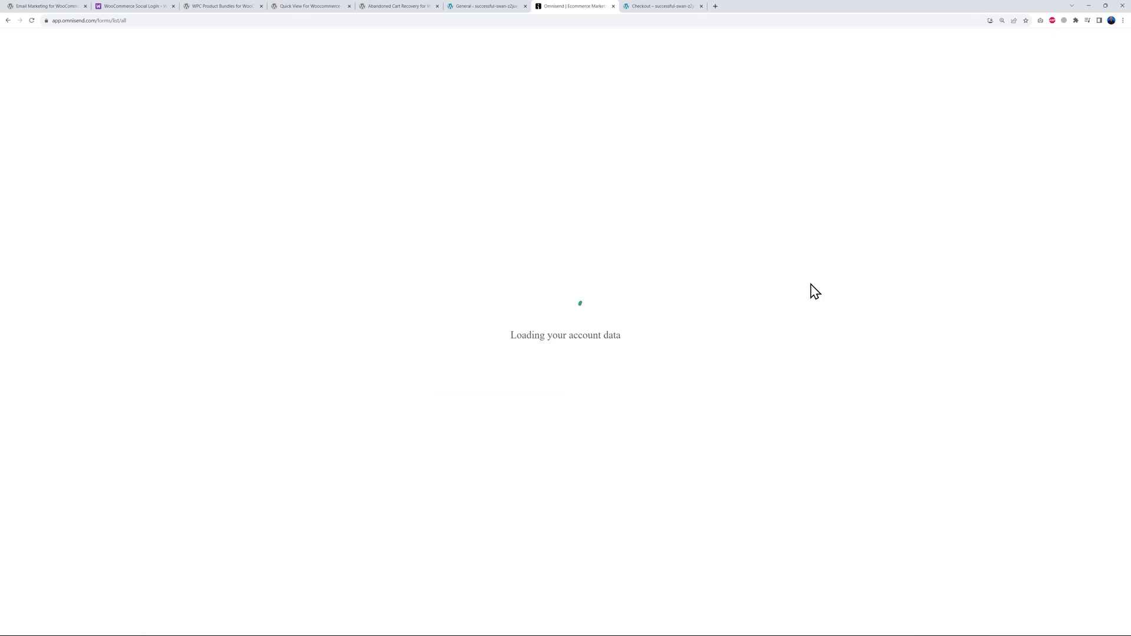
# Step: Preview and start the pre-built Abandoned Cart & Checkout recovery workflows from Automation
pyautogui.click(281, 58)
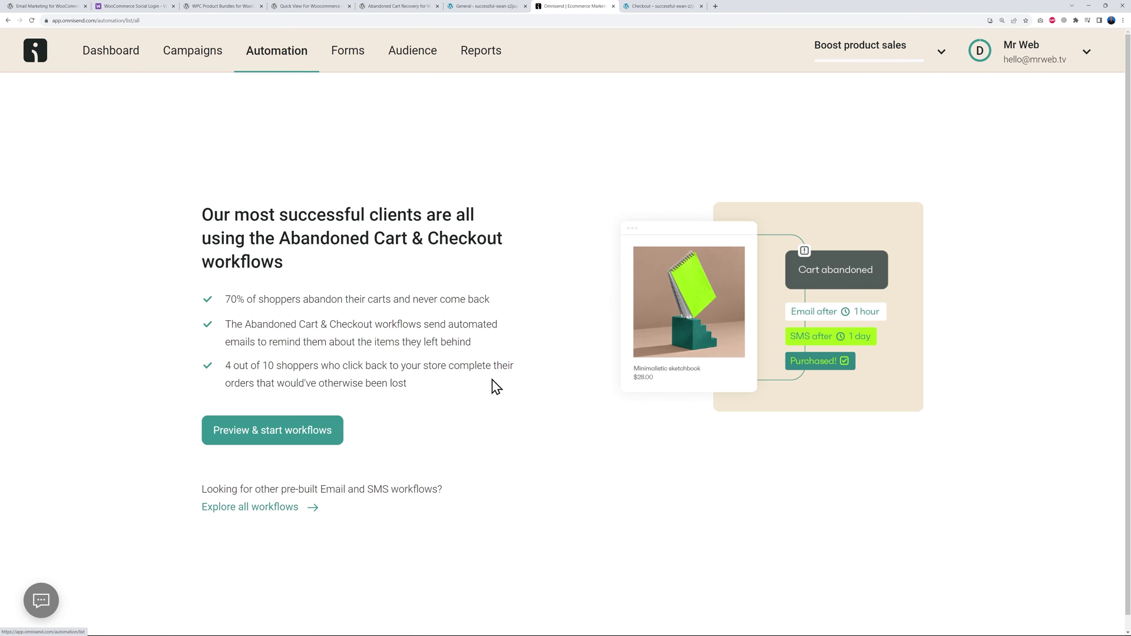
pyautogui.click(317, 436)
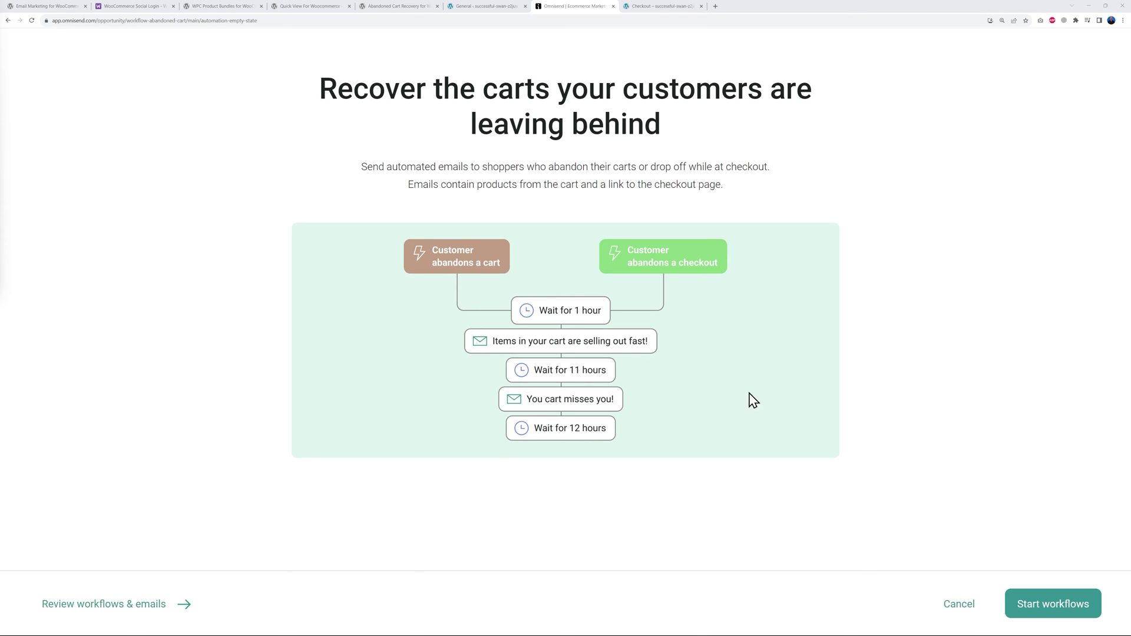
pyautogui.click(1058, 612)
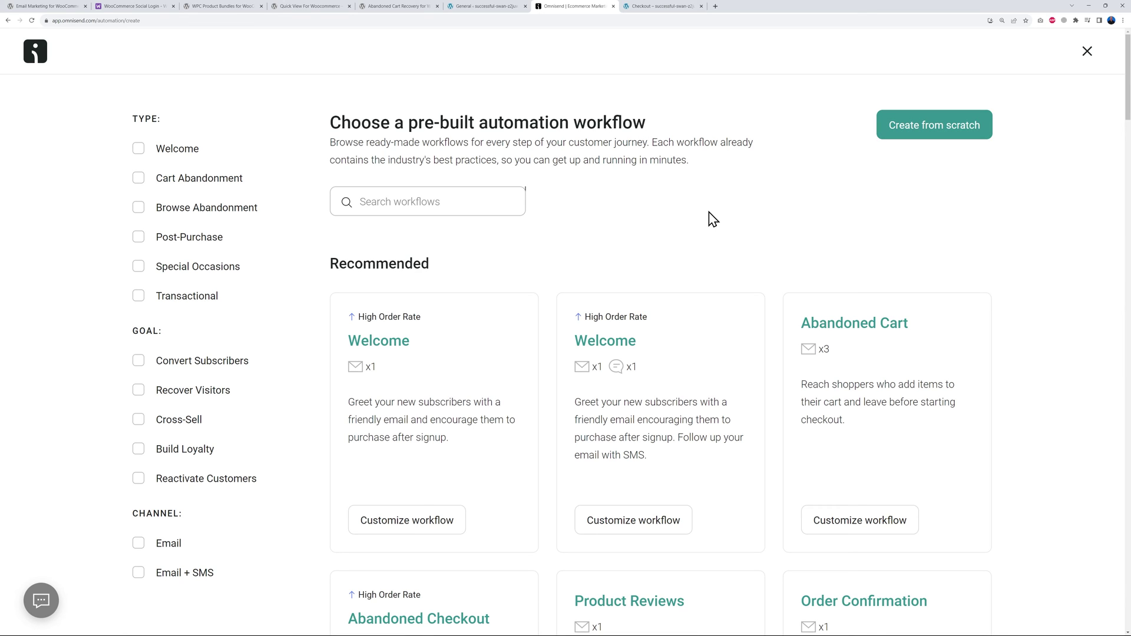
# Step: Filter pre-built workflows to Transactional and choose the SMS-and-email Order Confirmation workflow
pyautogui.click(191, 303)
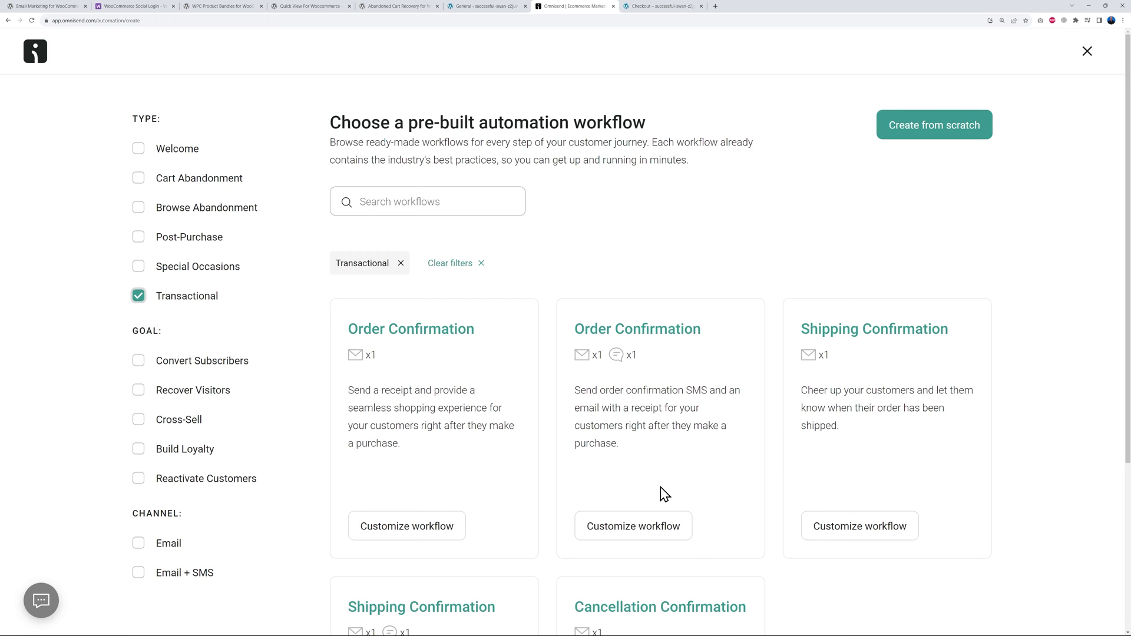
pyautogui.click(640, 533)
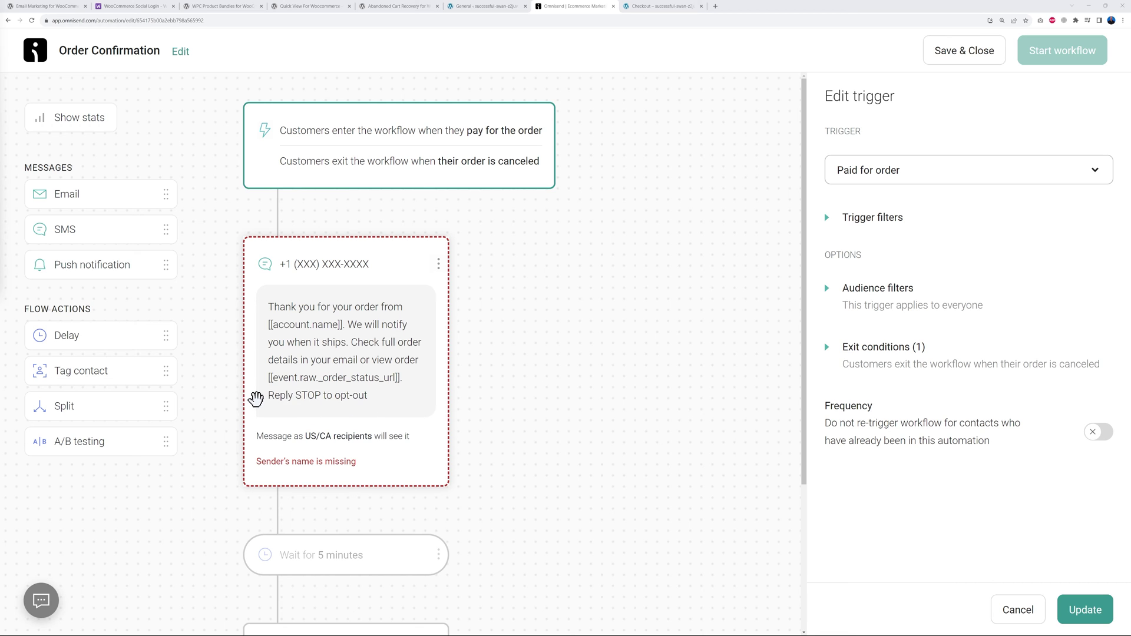
# Step: Add a Delay step below the 'Thanks for your order!' email in the Order Confirmation workflow
pyautogui.scroll(-3, 439, 406)
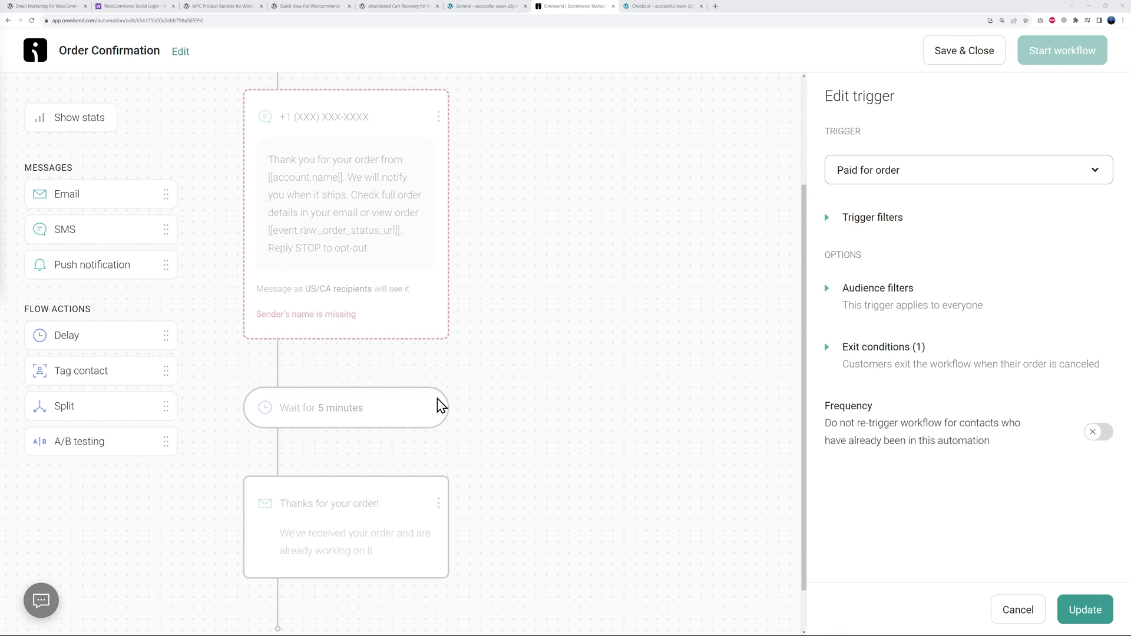
pyautogui.scroll(-1, 353, 416)
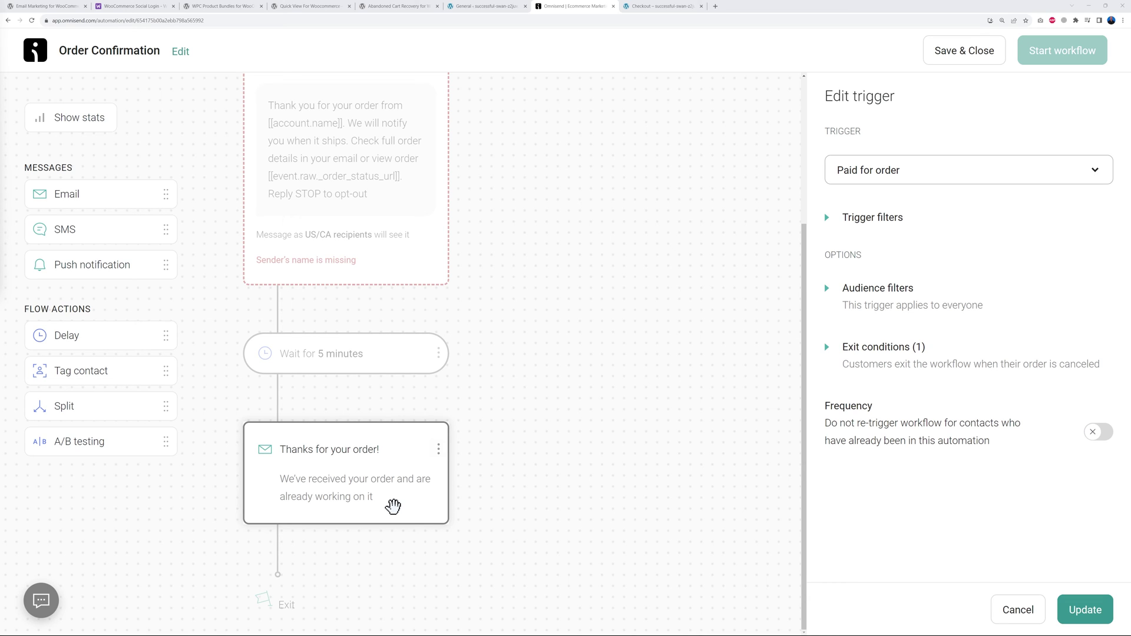
pyautogui.moveTo(108, 335); pyautogui.dragTo(348, 545)
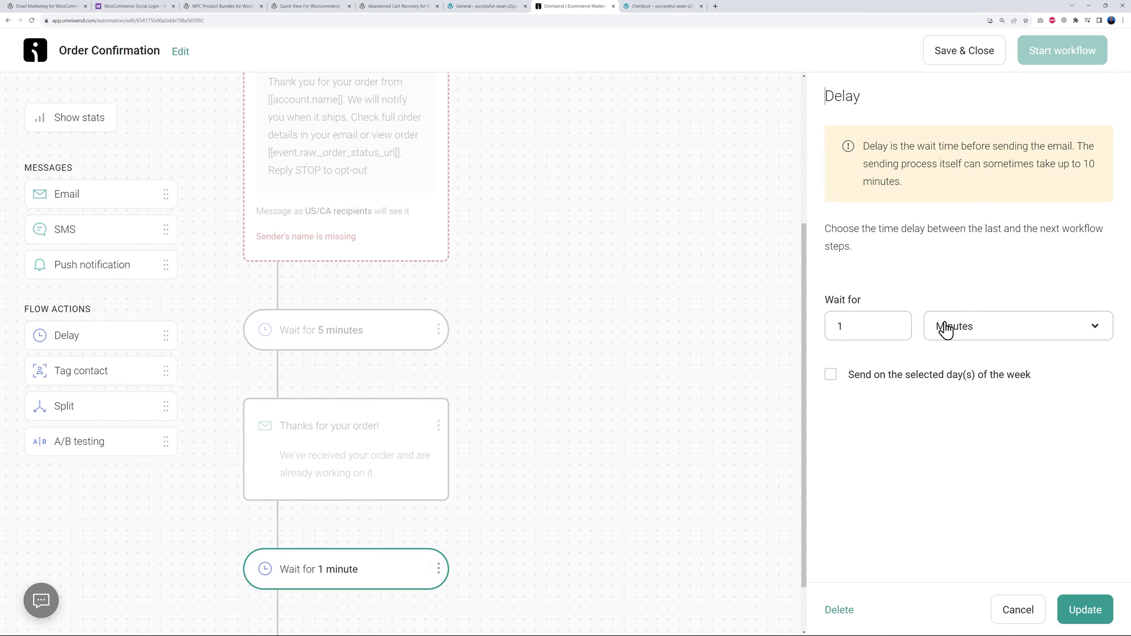
# Step: Make the new delay wait 5 days
pyautogui.doubleClick(859, 325)
pyautogui.click(1008, 331)
pyautogui.click(967, 429)
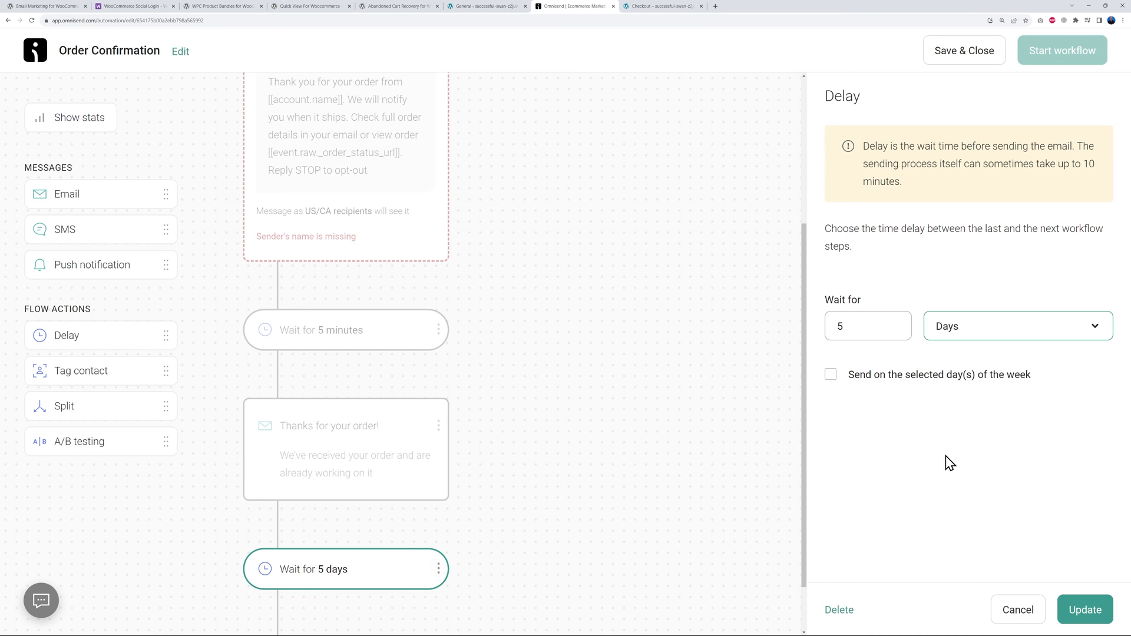
pyautogui.scroll(-1, 506, 496)
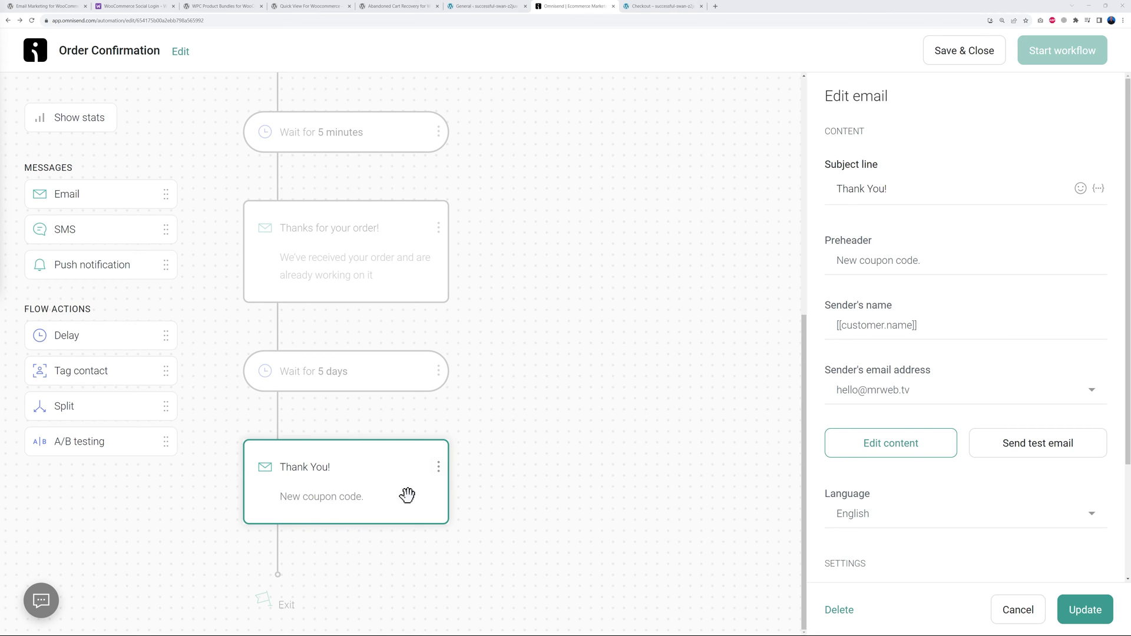
# Step: Open the Thank You! email's content, offering 15% off with coupon code THANKYOU15
pyautogui.click(893, 451)
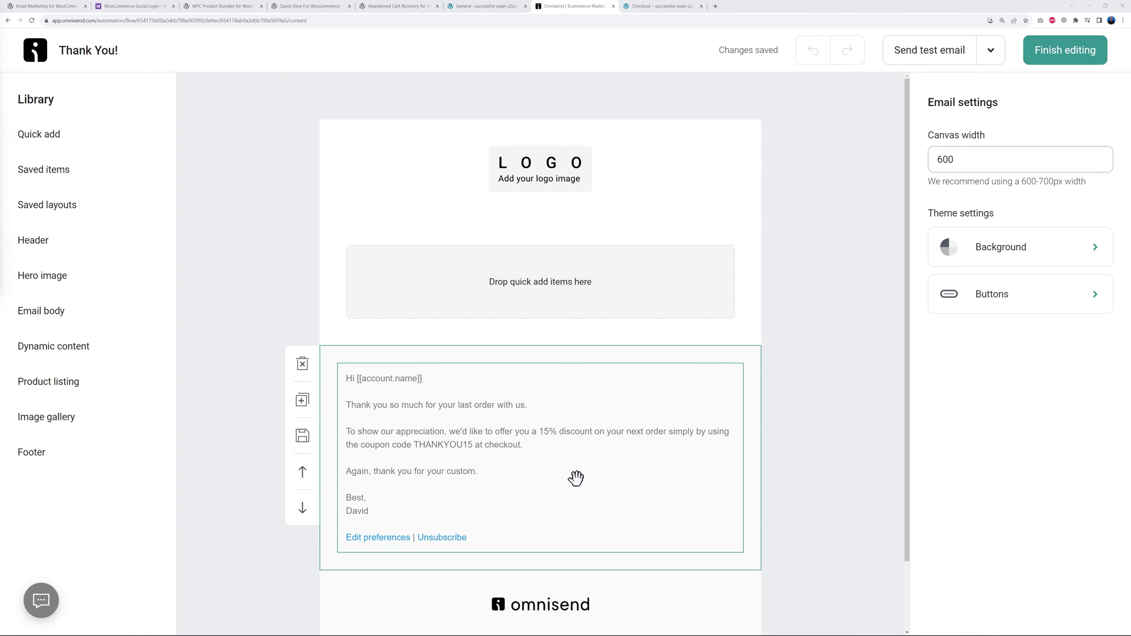
pyautogui.hotkey('ctrl', '1')
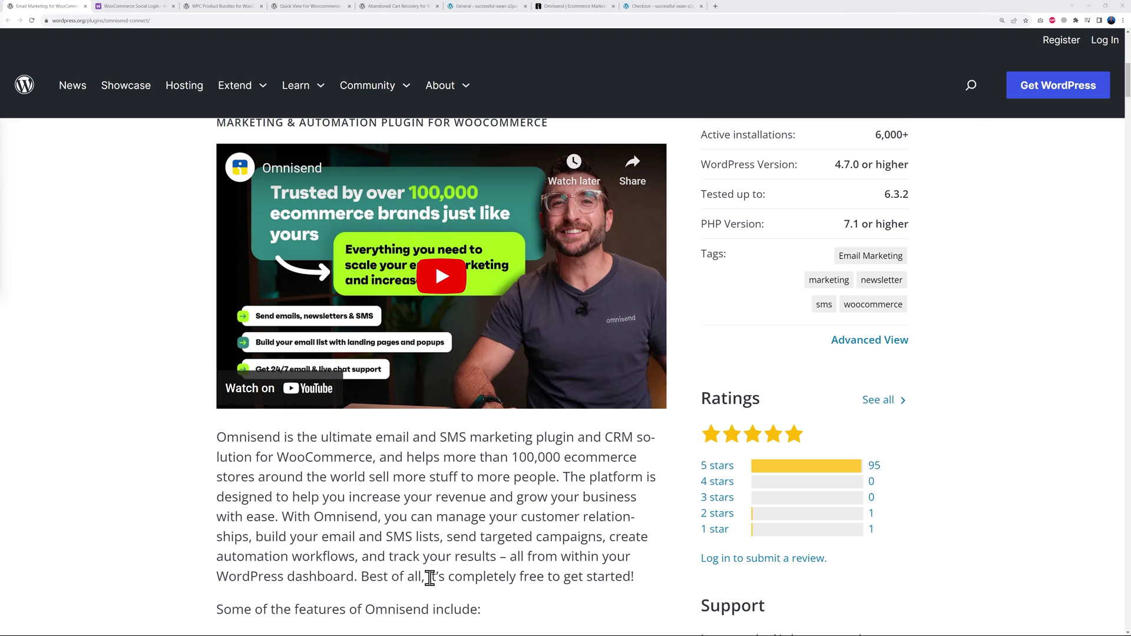
# Step: Highlight that Omnisend is completely free to get started, then close its plugin page
pyautogui.moveTo(430, 578); pyautogui.dragTo(634, 579)
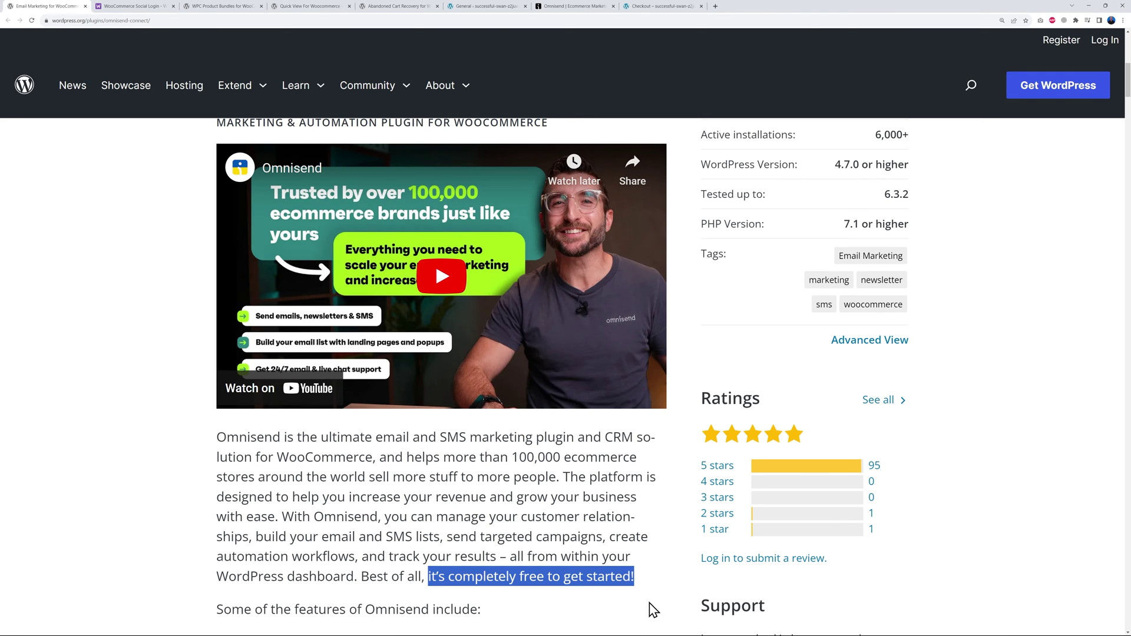
pyautogui.hotkey('ctrl', 'w')
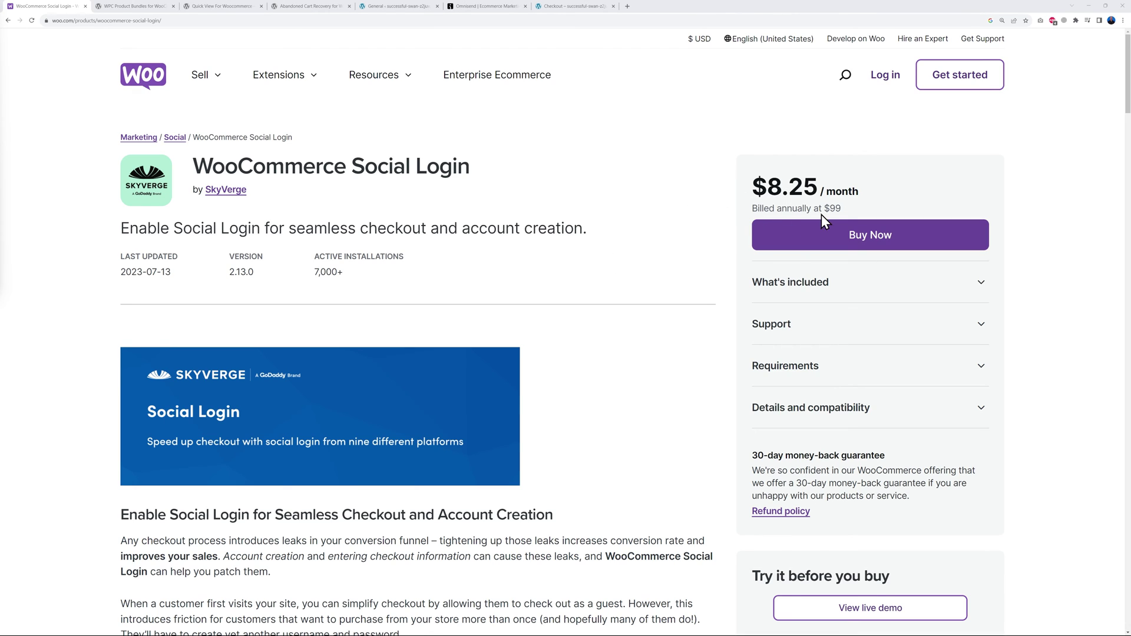
# Step: Scroll through the WooCommerce Social Login extension details and back to the top
pyautogui.scroll(-7, 661, 376)
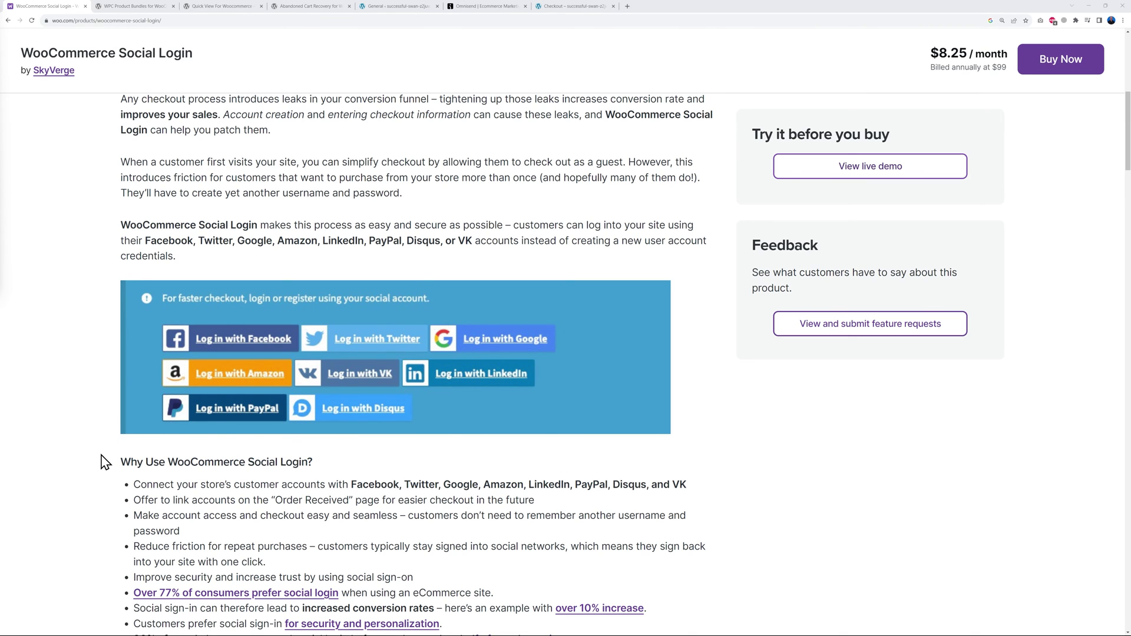
pyautogui.scroll(8, 102, 462)
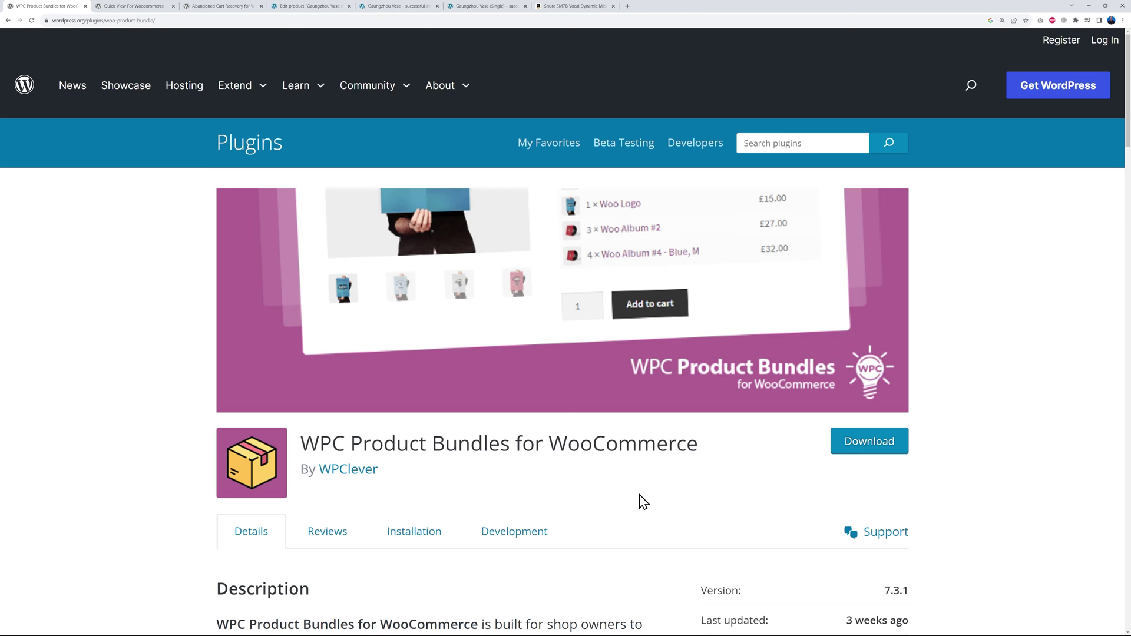
# Step: Review the Shure SM7B 'Frequently bought together' offer on Amazon, then bring up the Gaungzhou Vase (Single) page
pyautogui.click(589, 9)
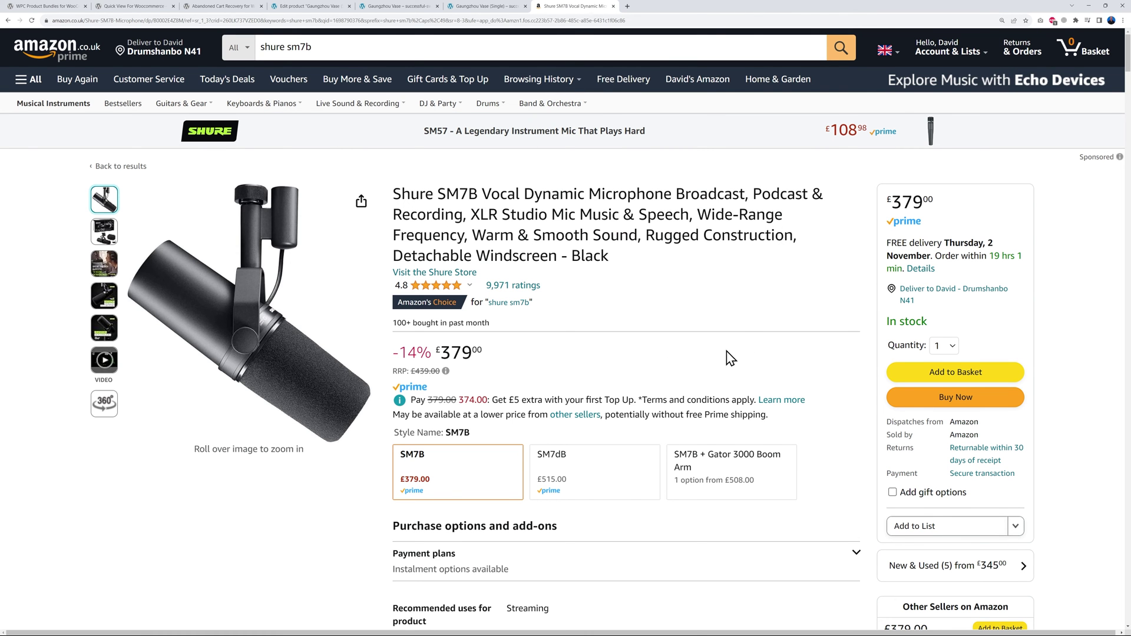
pyautogui.scroll(-12, 764, 323)
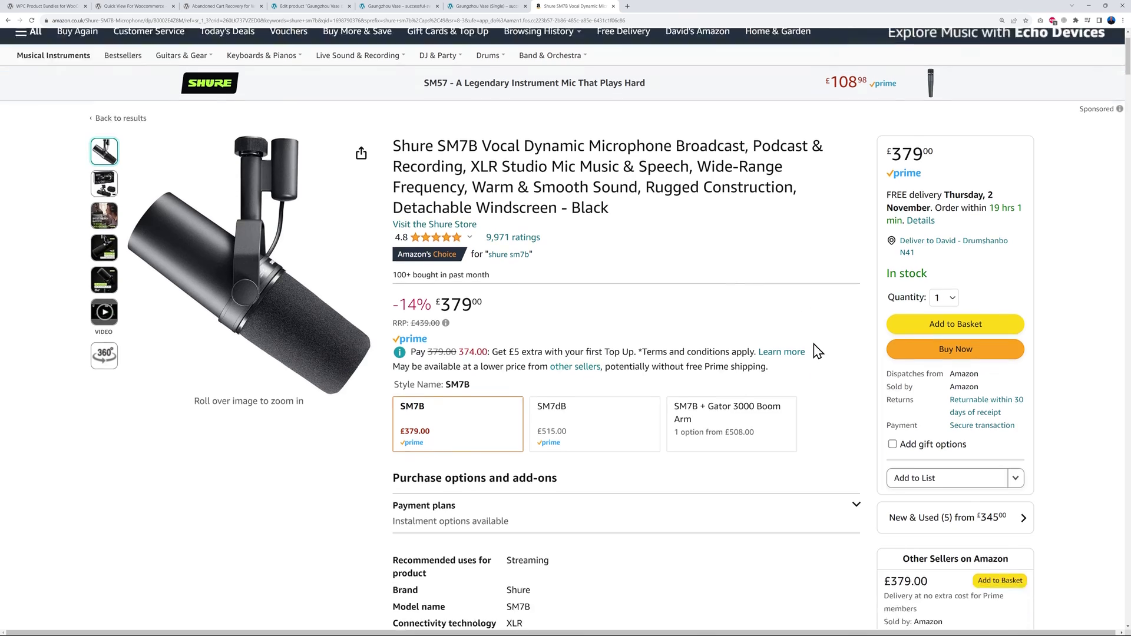
pyautogui.scroll(-2, 812, 363)
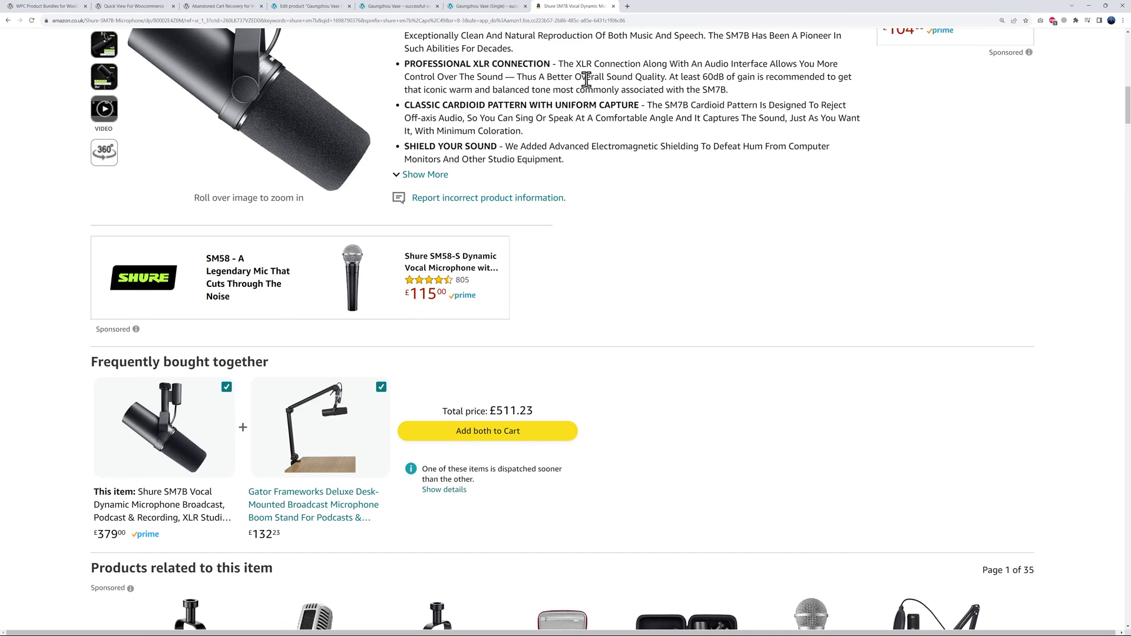
pyautogui.click(498, 7)
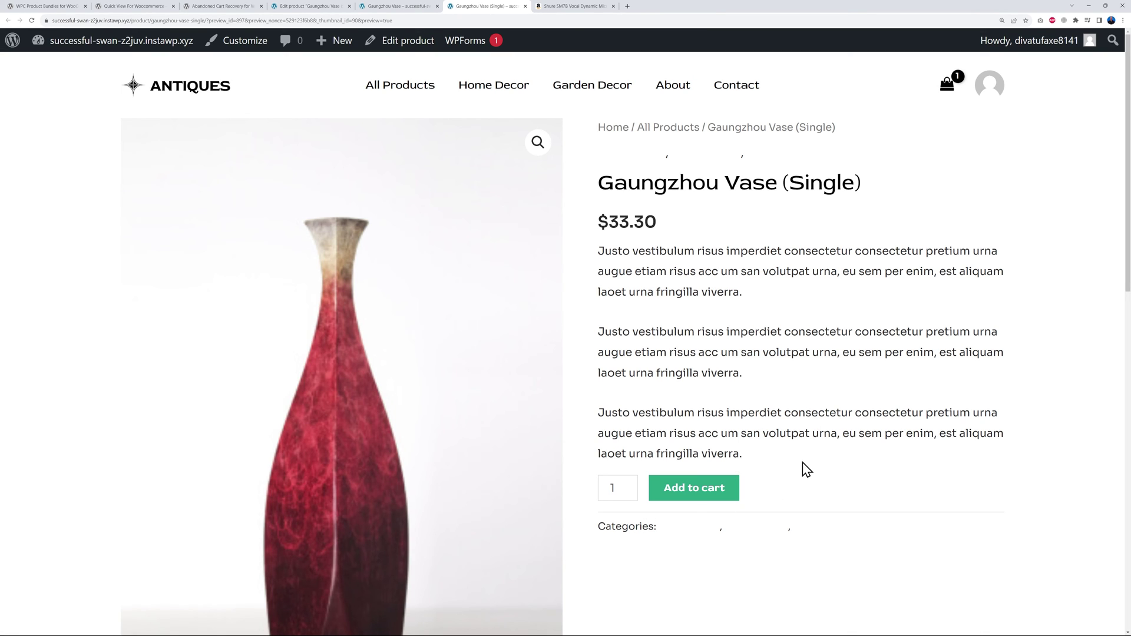
# Step: Add one each of the third and fourth items to the Gaungzhou Vase bundle, totalling $93.43
pyautogui.click(377, 11)
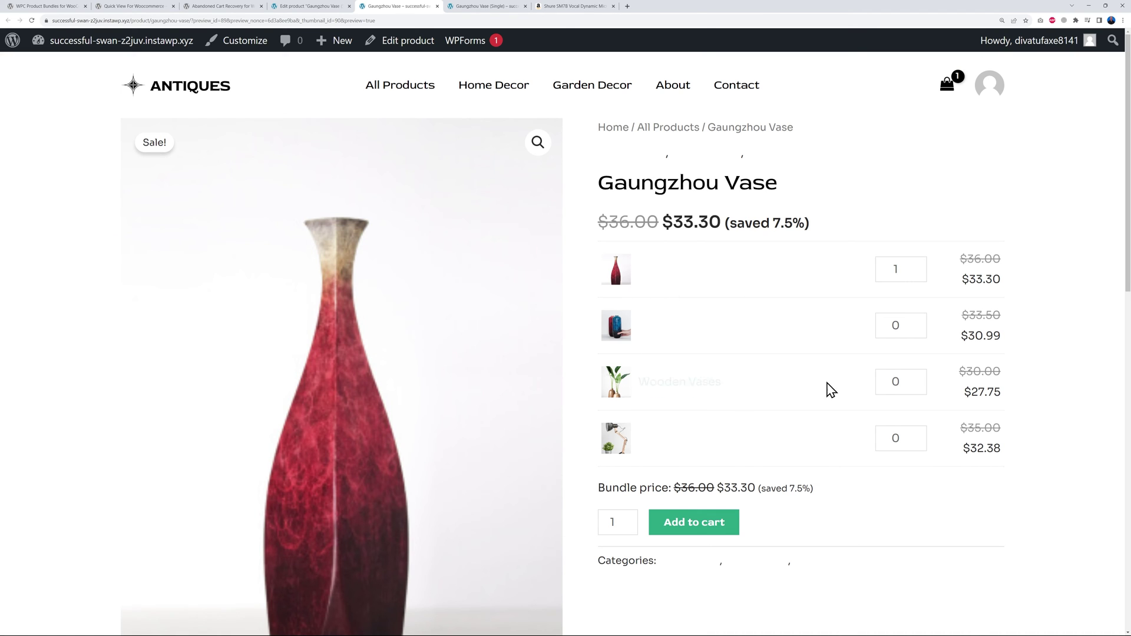
pyautogui.click(919, 380)
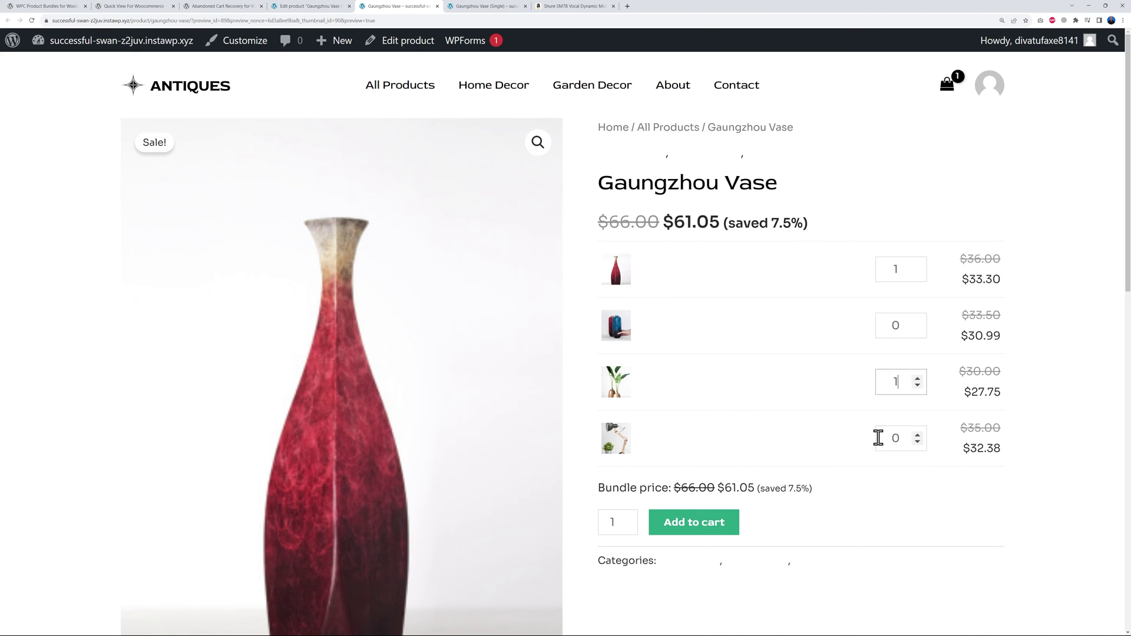
pyautogui.click(918, 436)
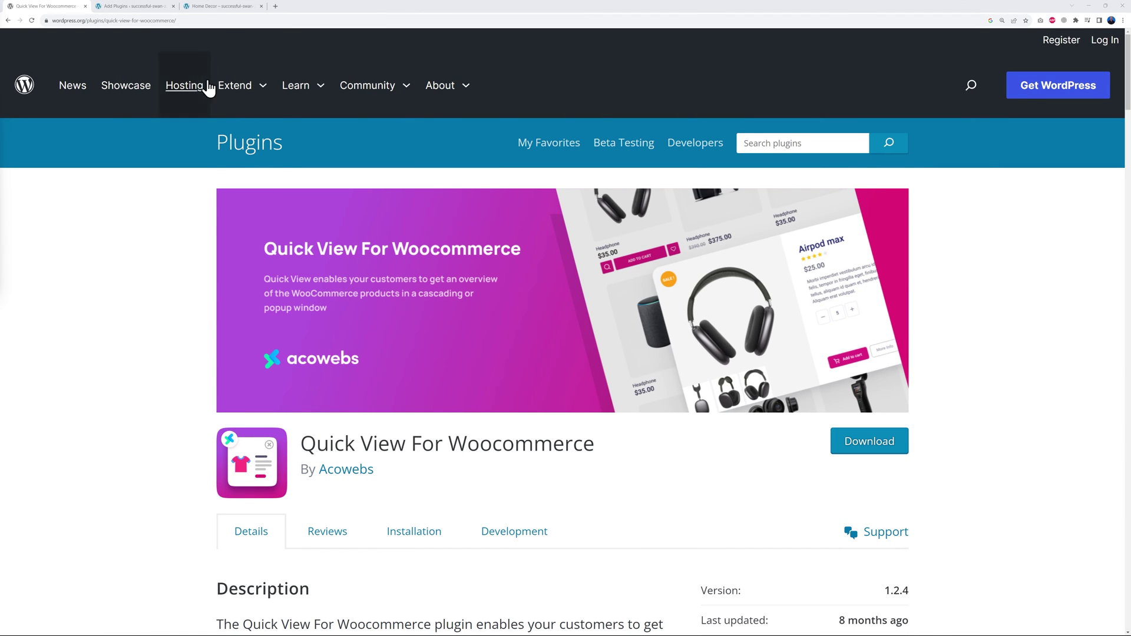
# Step: Reload the Home Decor shop page so products show a Quick view option
pyautogui.click(235, 7)
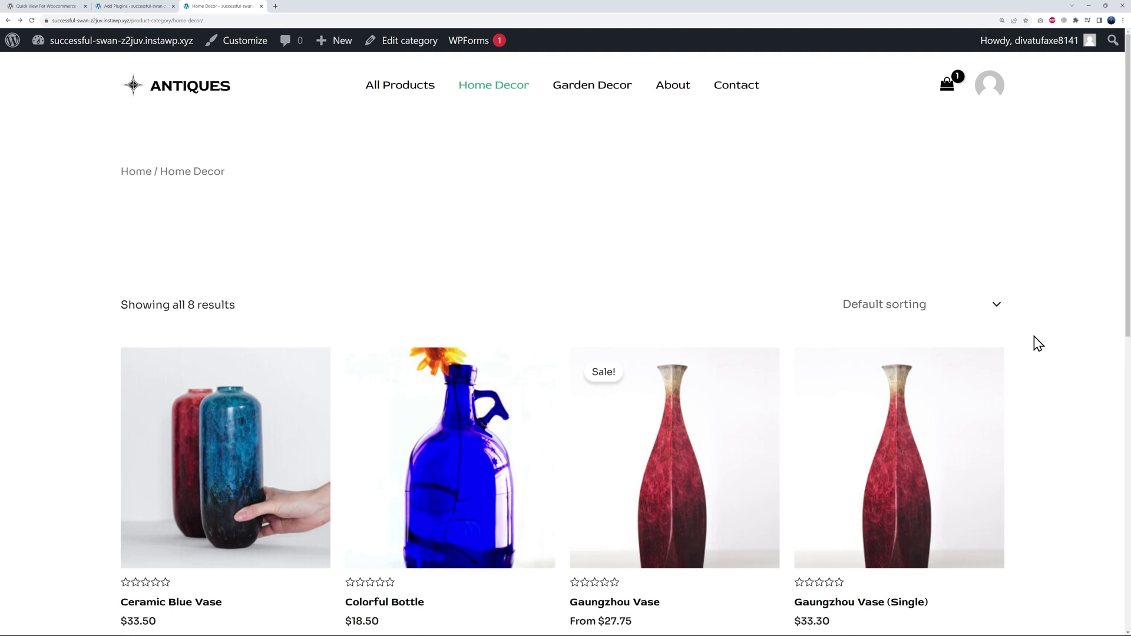
pyautogui.scroll(-4, 1046, 349)
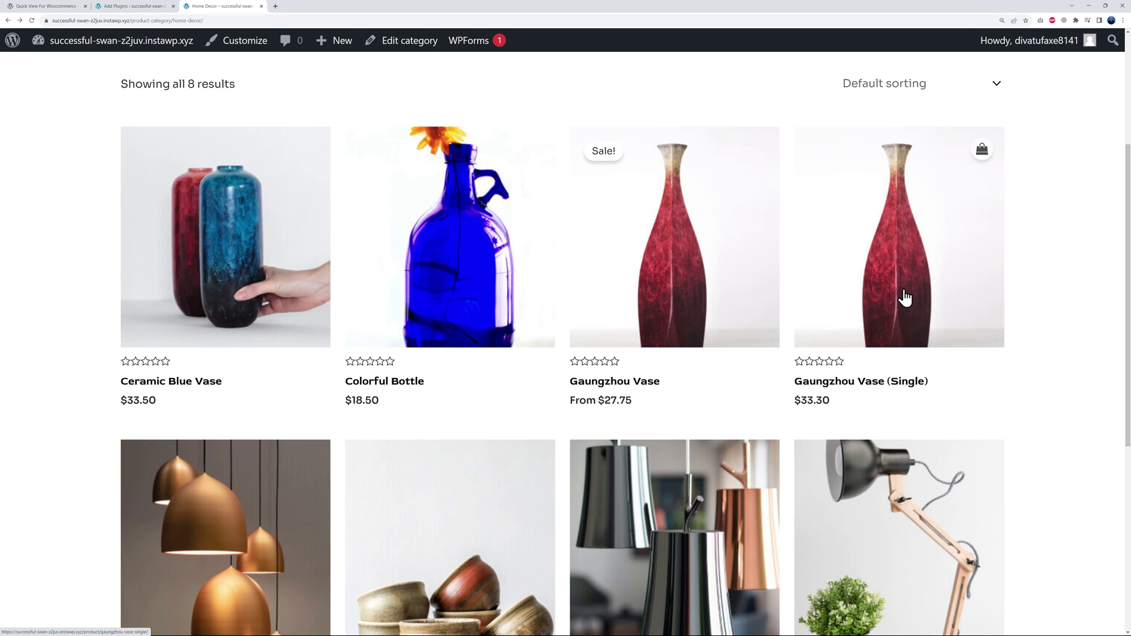
pyautogui.click(905, 291)
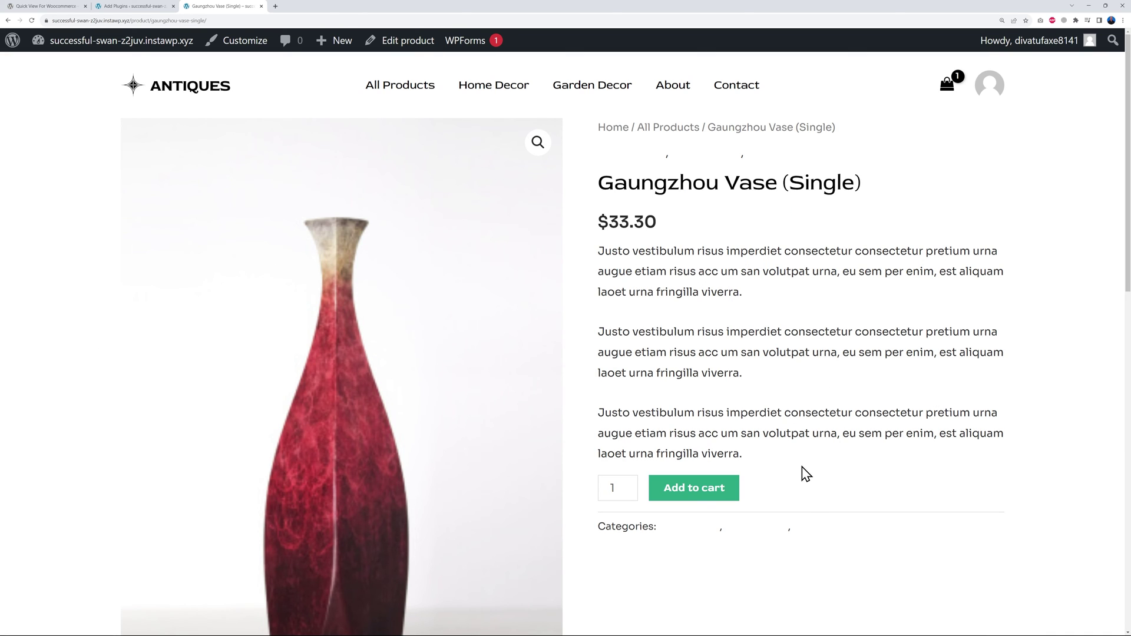
pyautogui.click(9, 21)
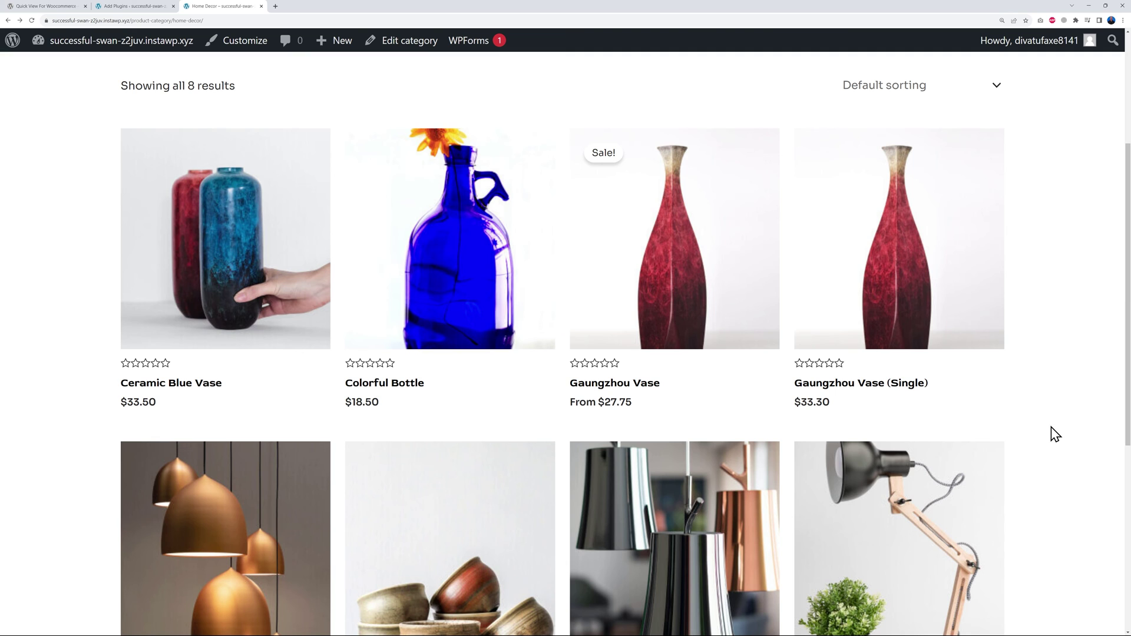
pyautogui.click(17, 7)
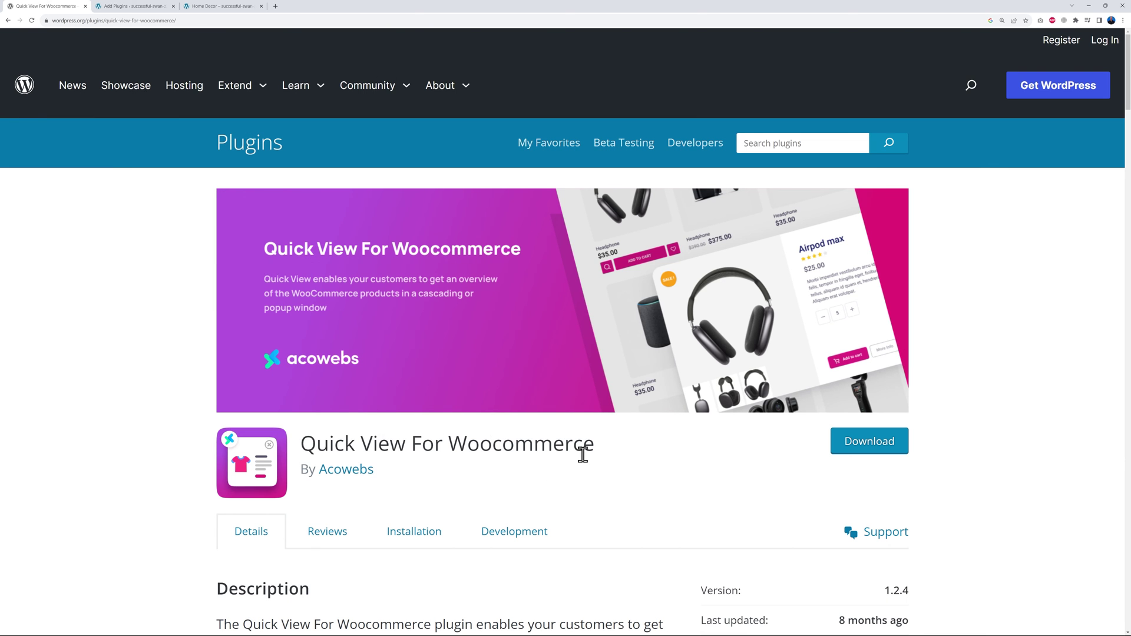
pyautogui.click(227, 7)
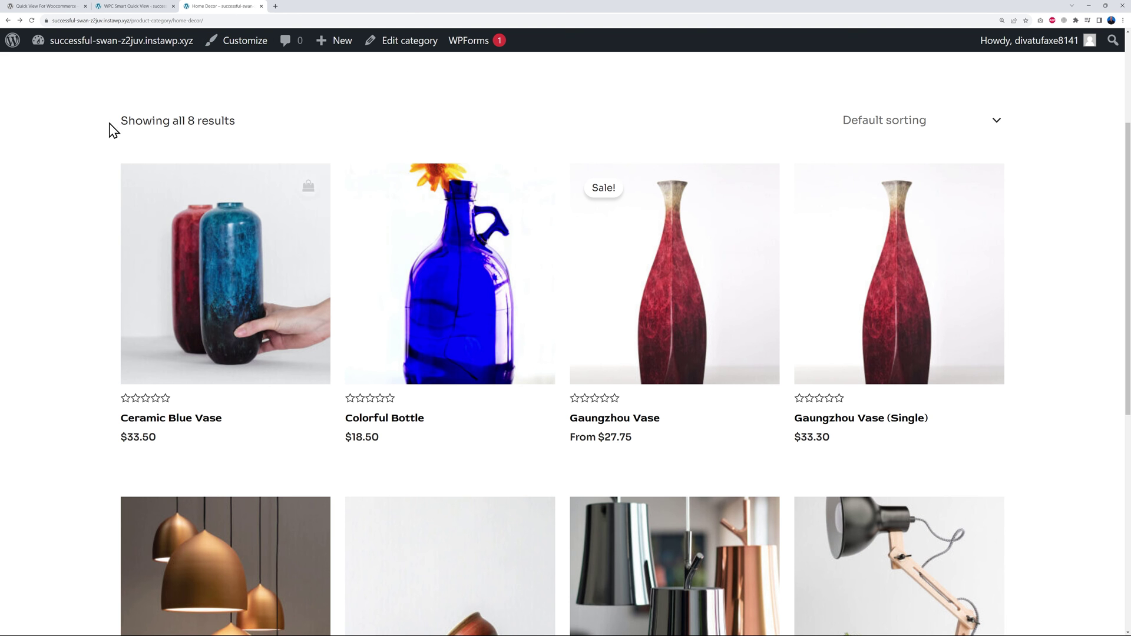
pyautogui.click(32, 21)
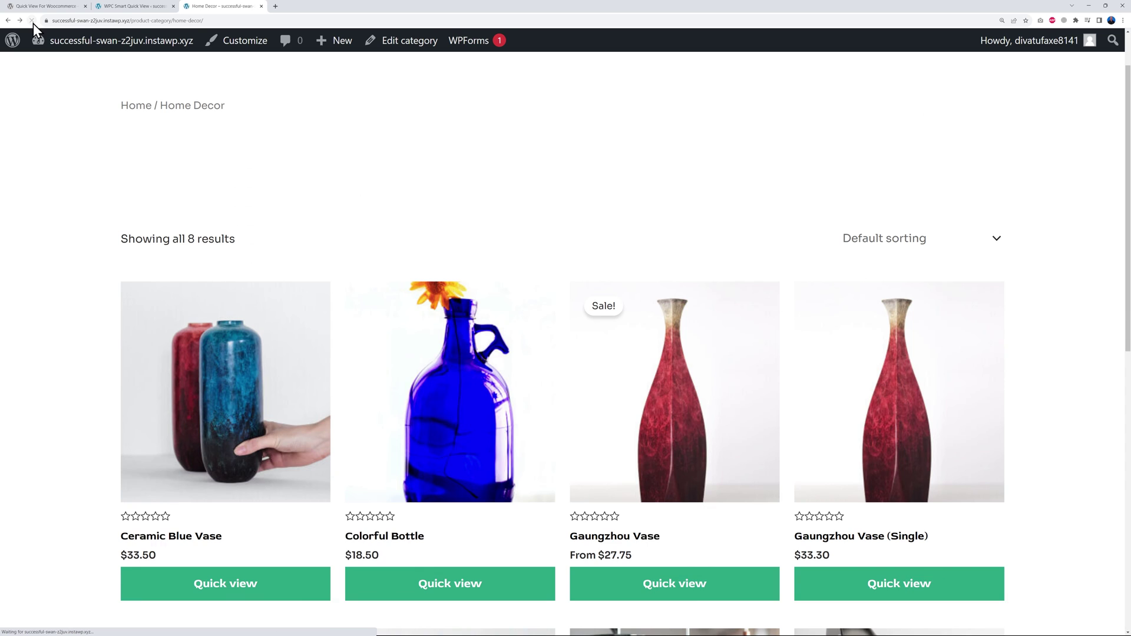
# Step: Preview Gaungzhou Vase (Single) in a quick view popup, then close it
pyautogui.scroll(-5, 48, 240)
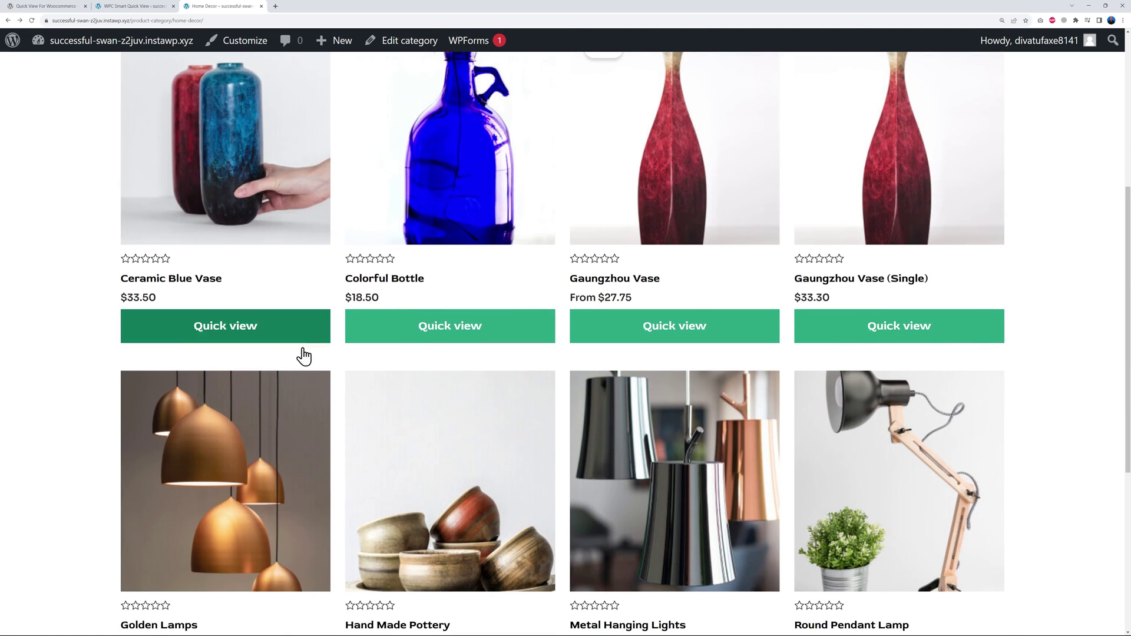
pyautogui.scroll(2, 1041, 323)
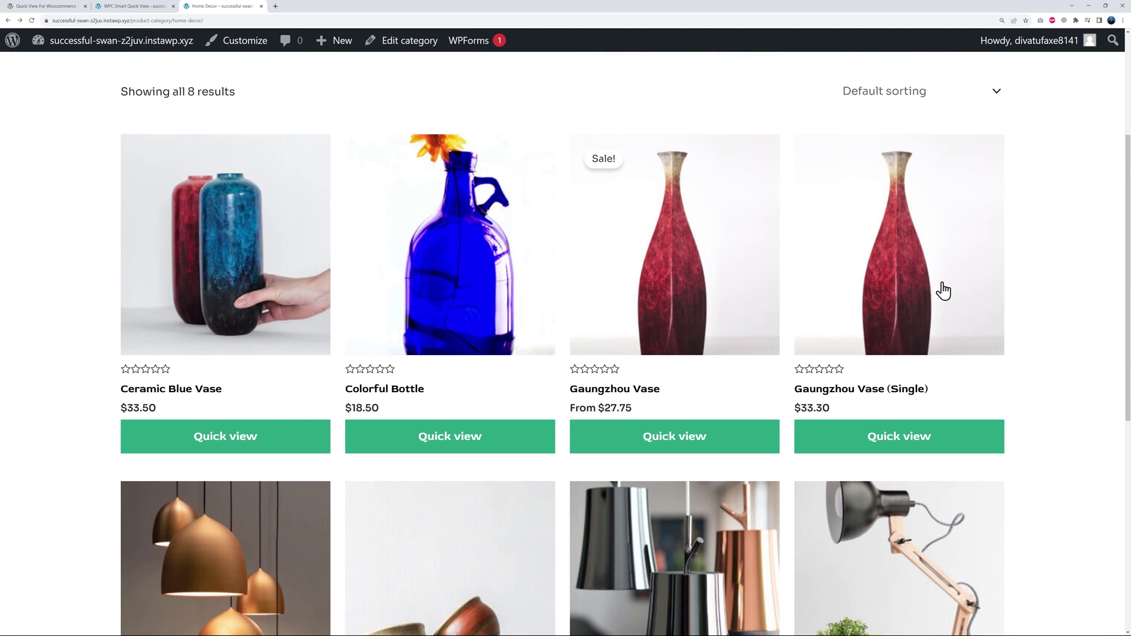
pyautogui.moveTo(894, 311)
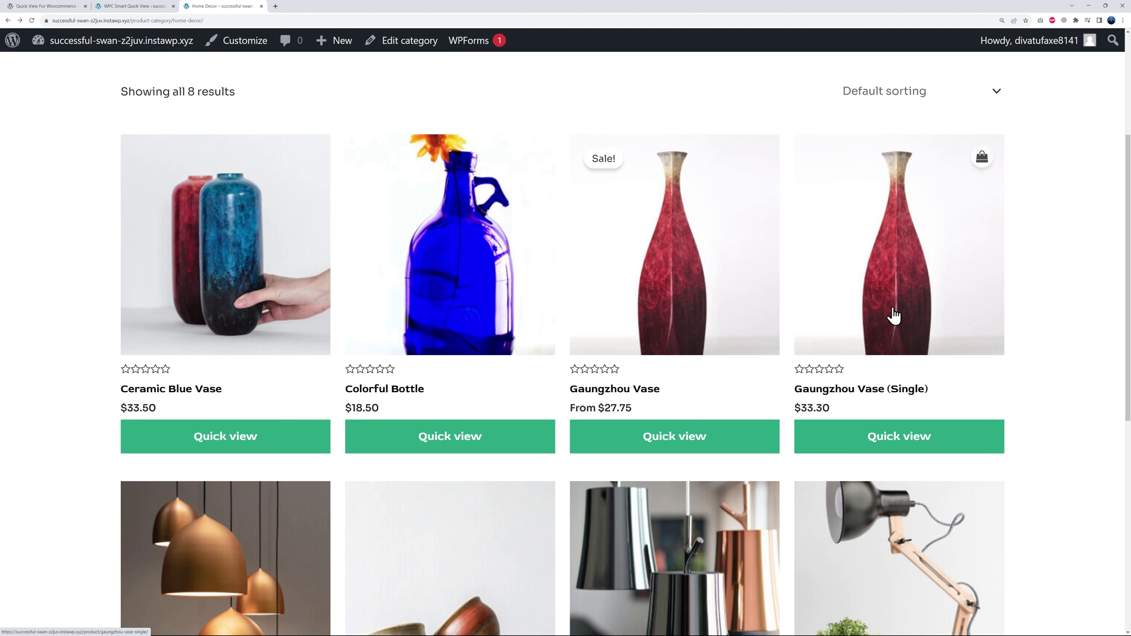
pyautogui.click(915, 437)
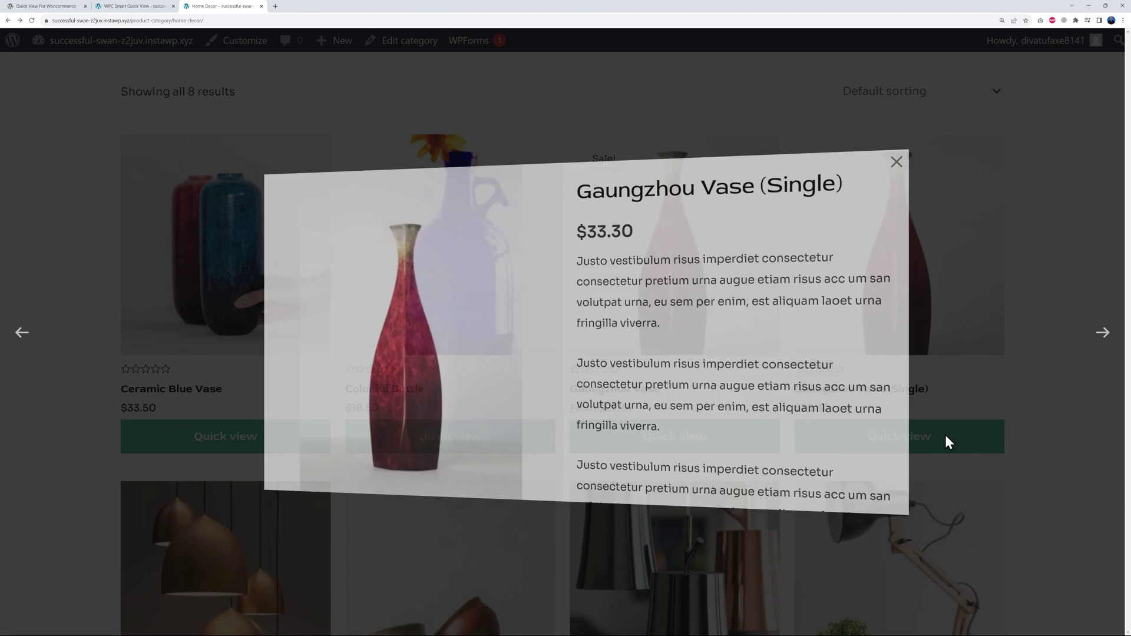
pyautogui.scroll(-4, 790, 372)
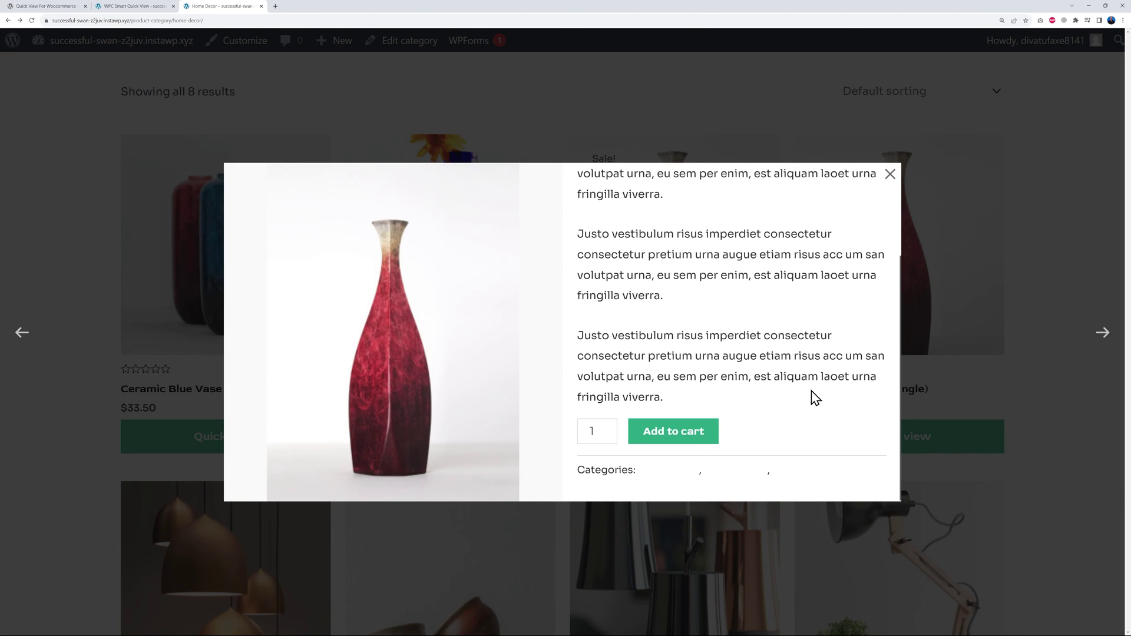
pyautogui.scroll(5, 812, 392)
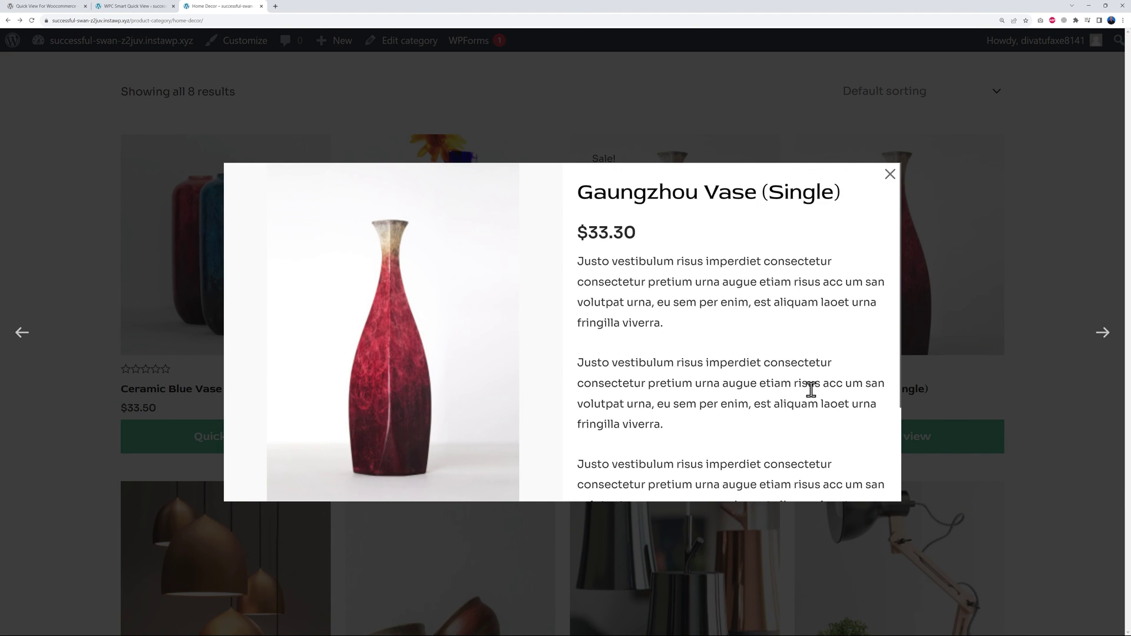
pyautogui.click(890, 175)
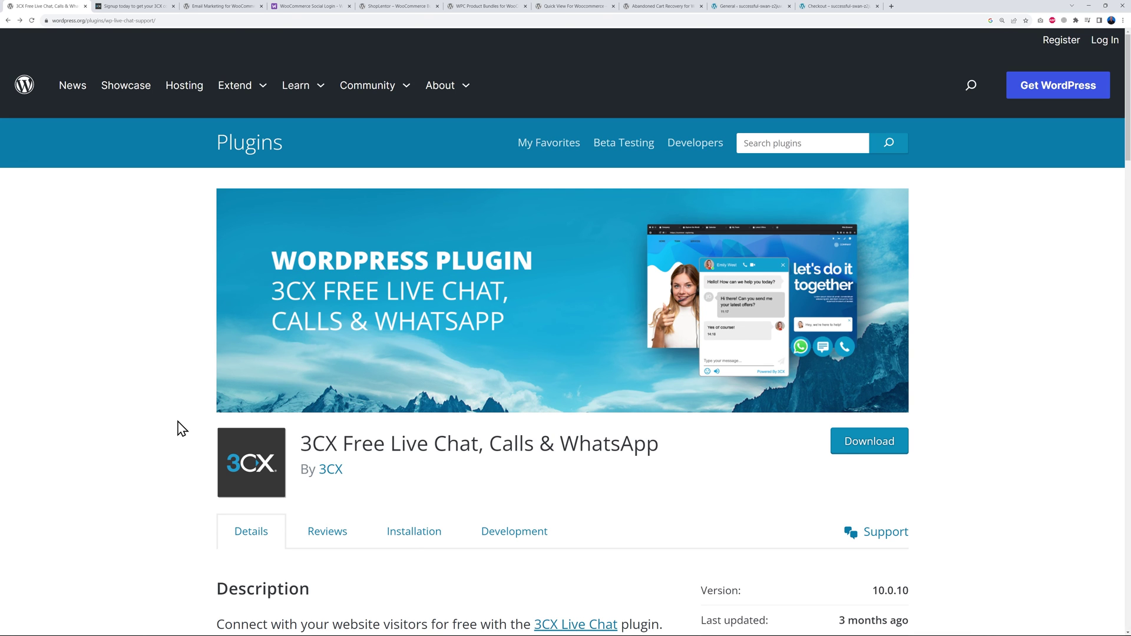
# Step: Read the 3CX Free Live Chat plugin description and ratings, then go to the 3CX signup page
pyautogui.scroll(-8, 1002, 391)
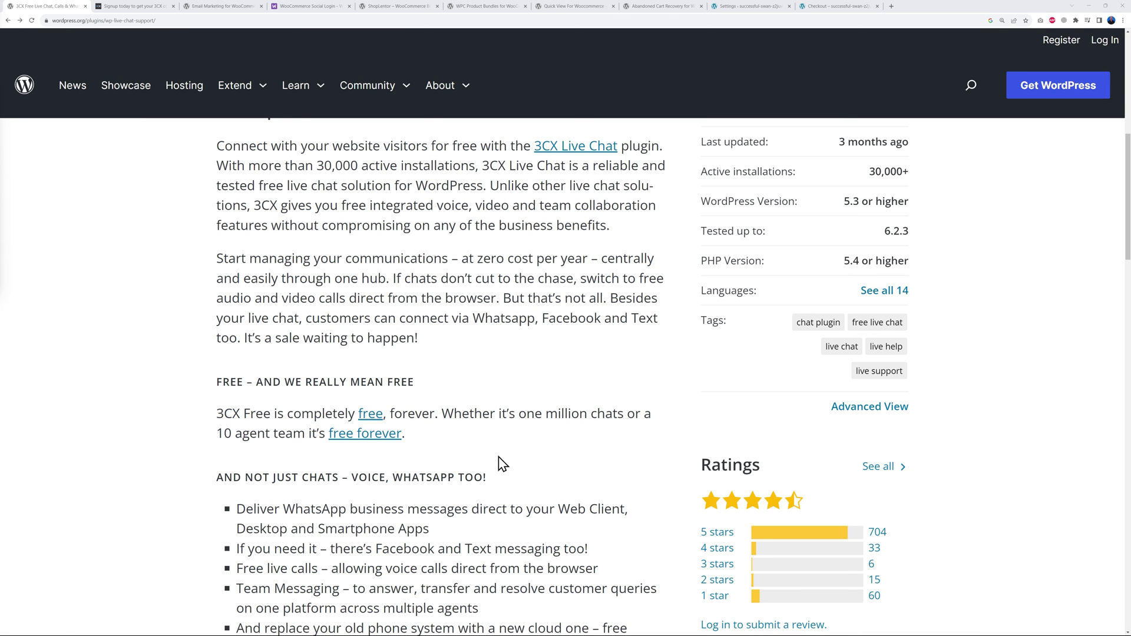
pyautogui.scroll(-2, 591, 454)
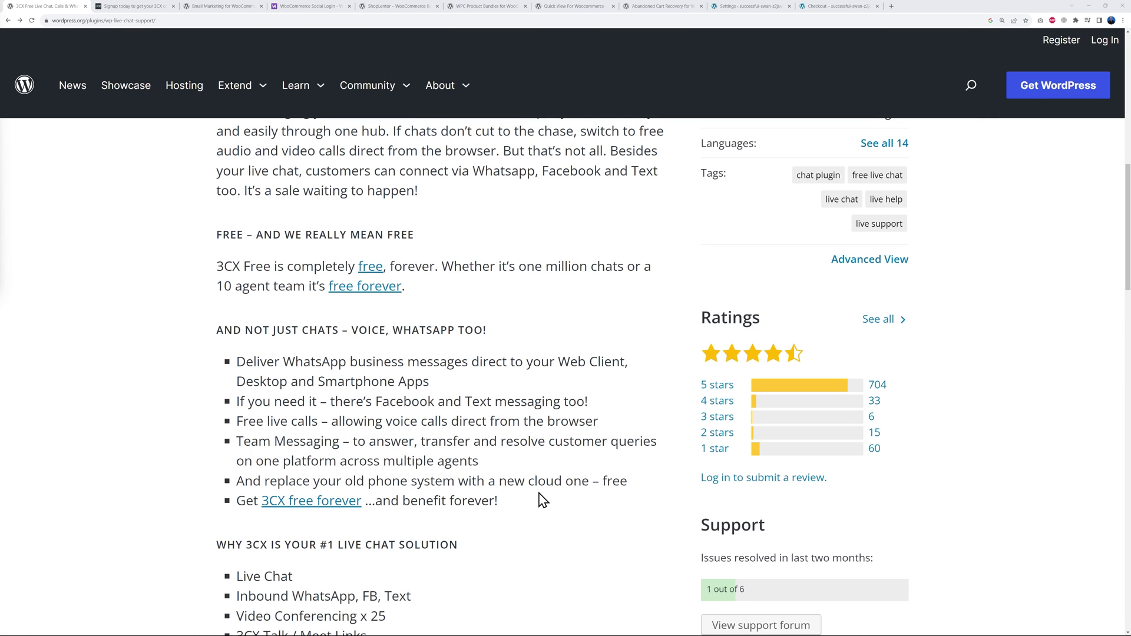
pyautogui.scroll(-4, 542, 500)
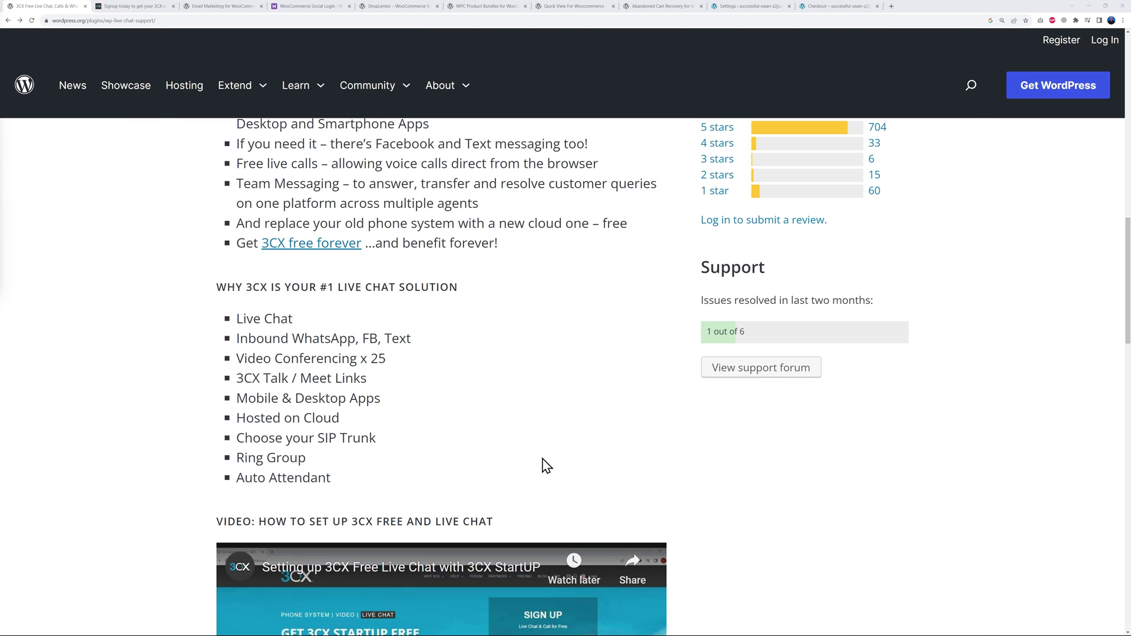
pyautogui.scroll(5, 552, 457)
pyautogui.scroll(8, 553, 457)
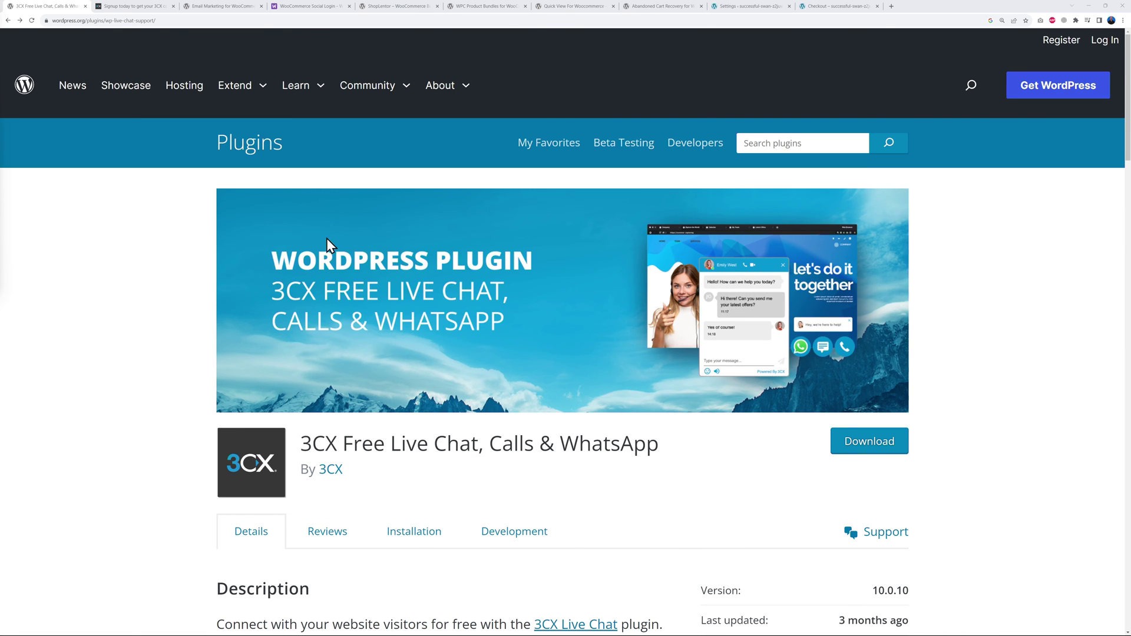
pyautogui.click(134, 11)
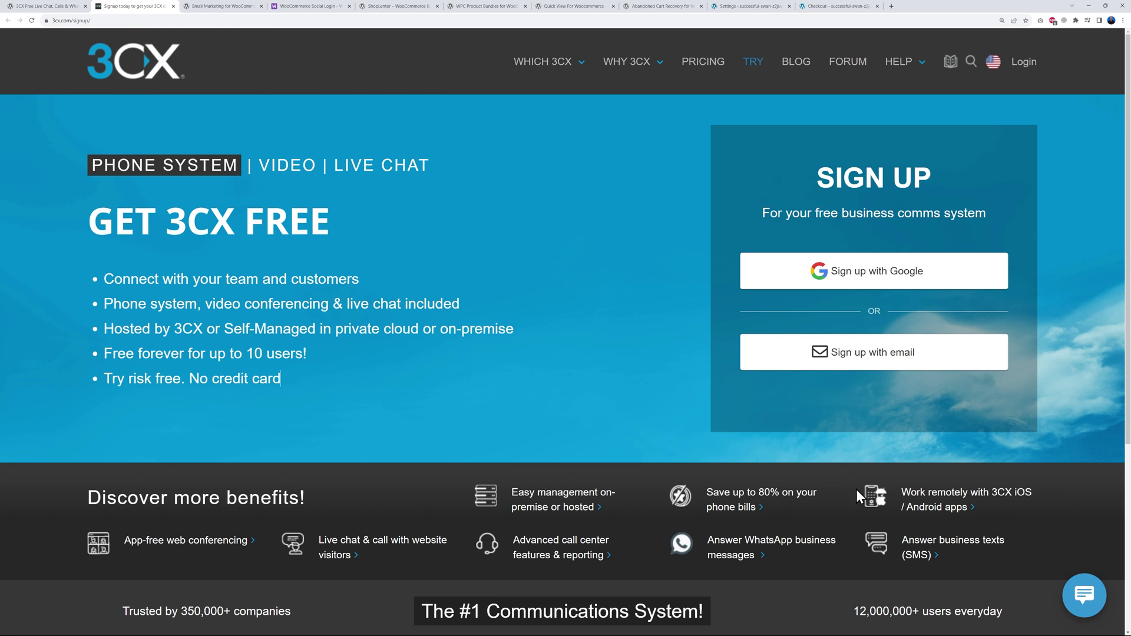
# Step: Start a Customer Service live chat from the 3CX chat bubble with contact details, then close it
pyautogui.click(1087, 606)
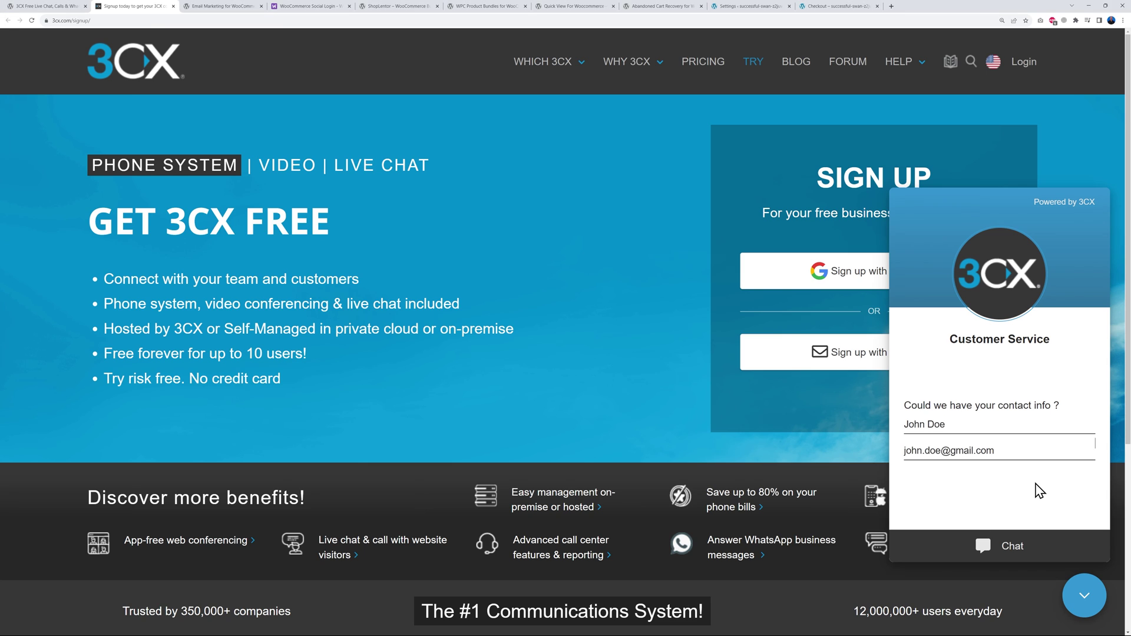
pyautogui.click(1012, 548)
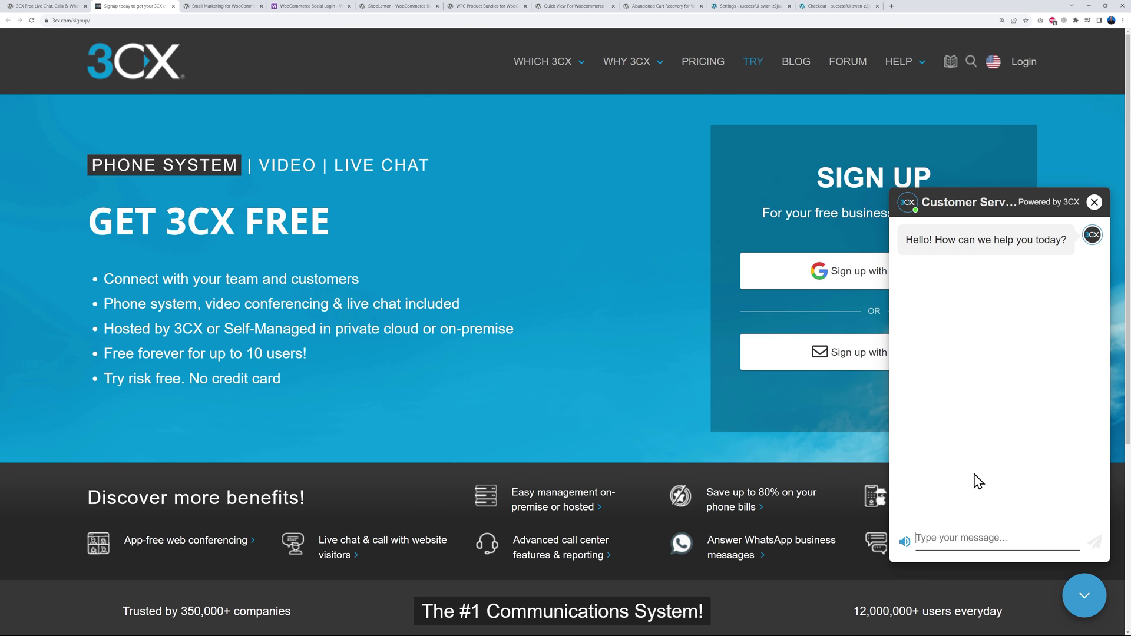
pyautogui.press('Escape')
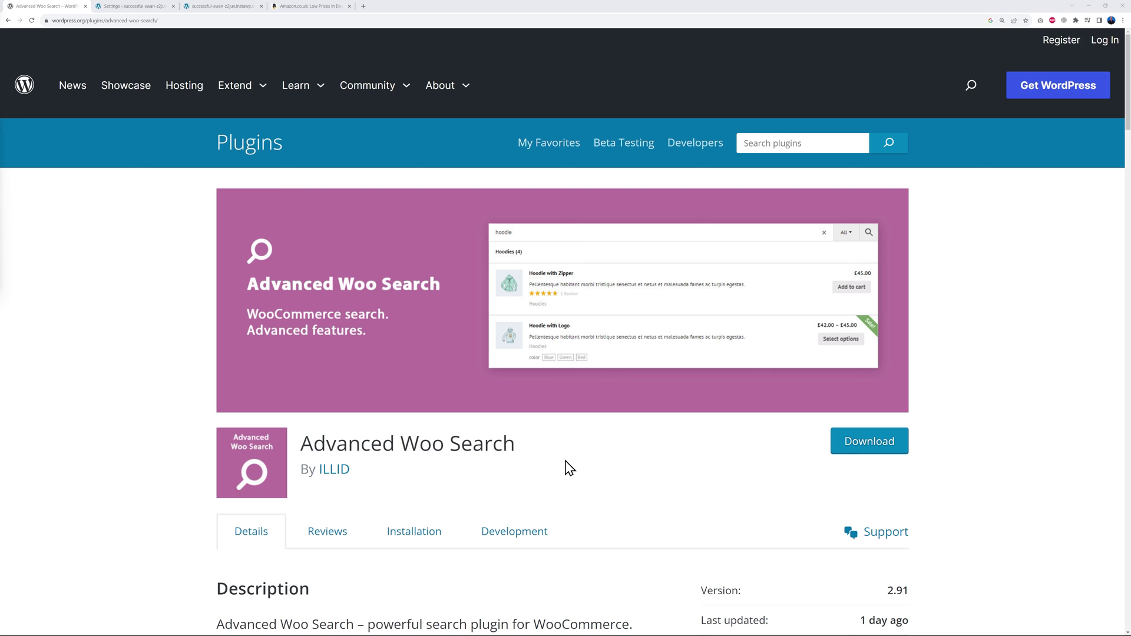
# Step: Compare Amazon's search suggestions, then search the Antiques store for 'vase' to show live results
pyautogui.click(306, 6)
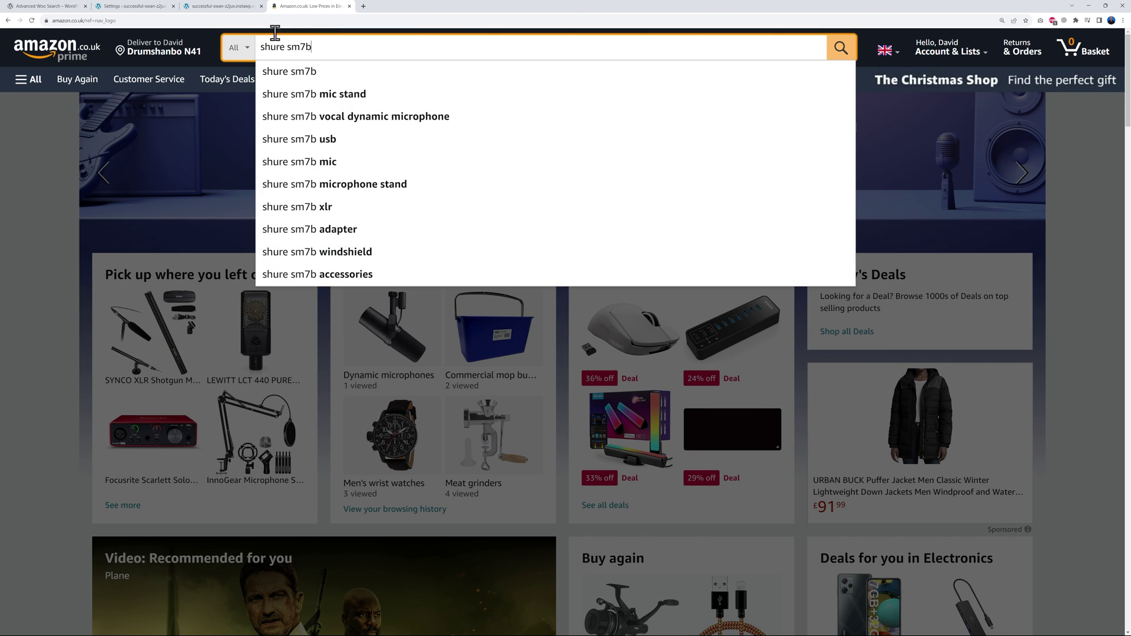
pyautogui.click(232, 5)
pyautogui.click(270, 138)
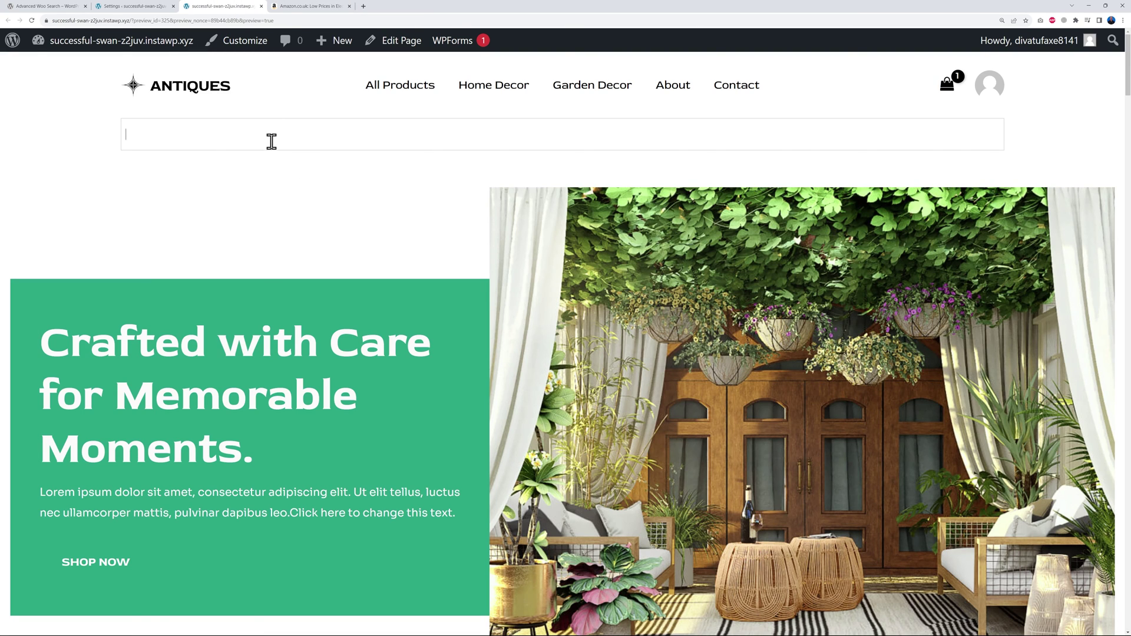
pyautogui.write('vase')
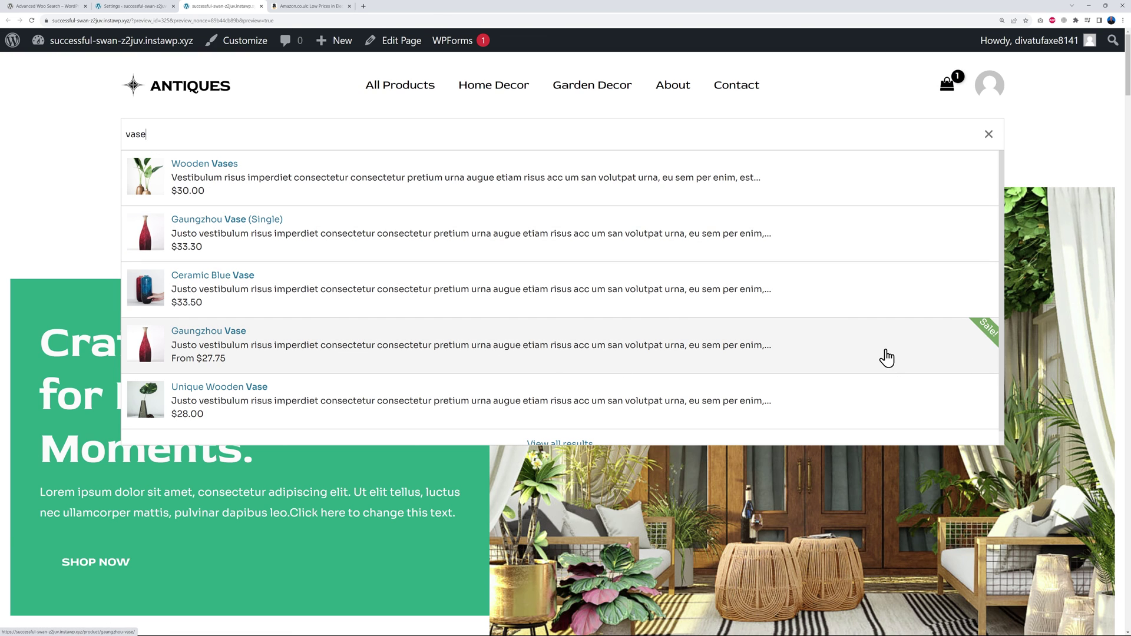
pyautogui.scroll(-1, 628, 386)
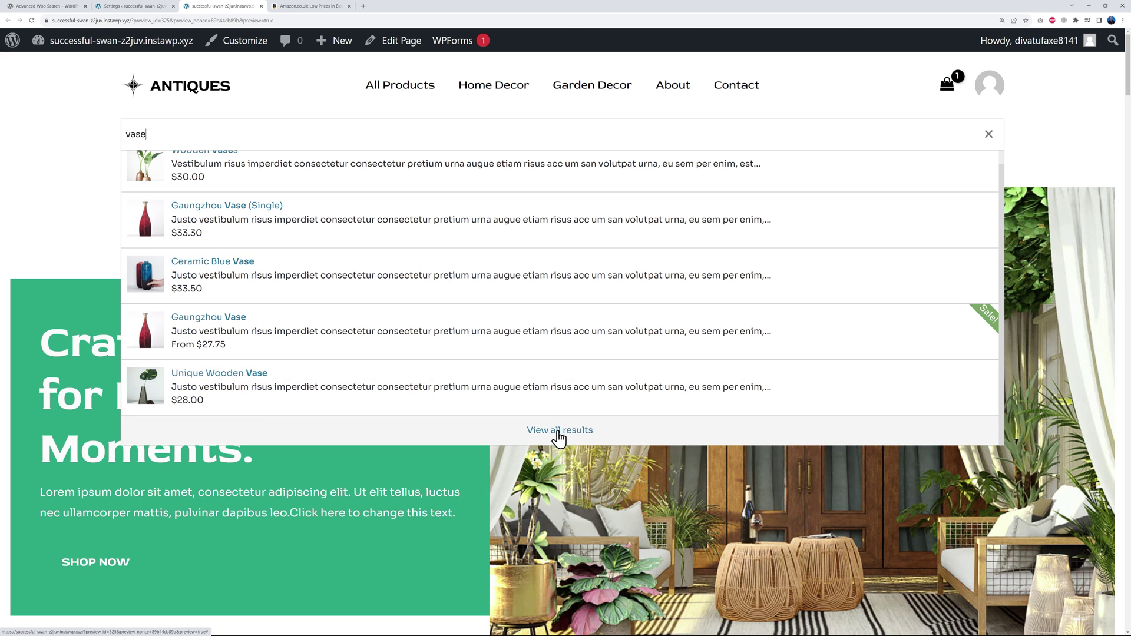
pyautogui.scroll(1, 625, 397)
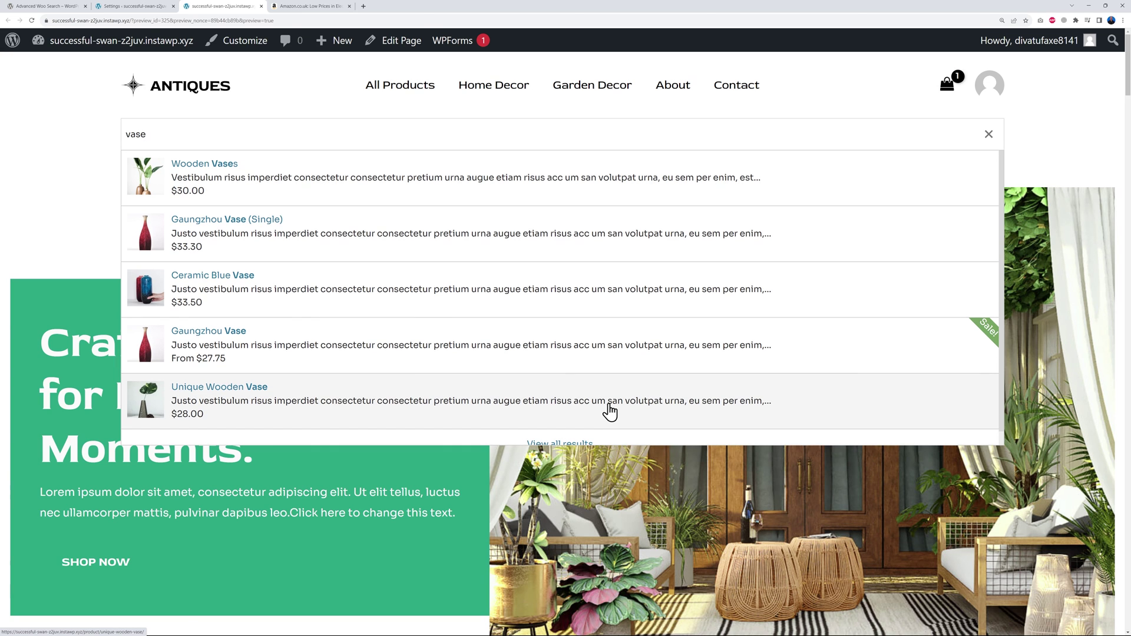